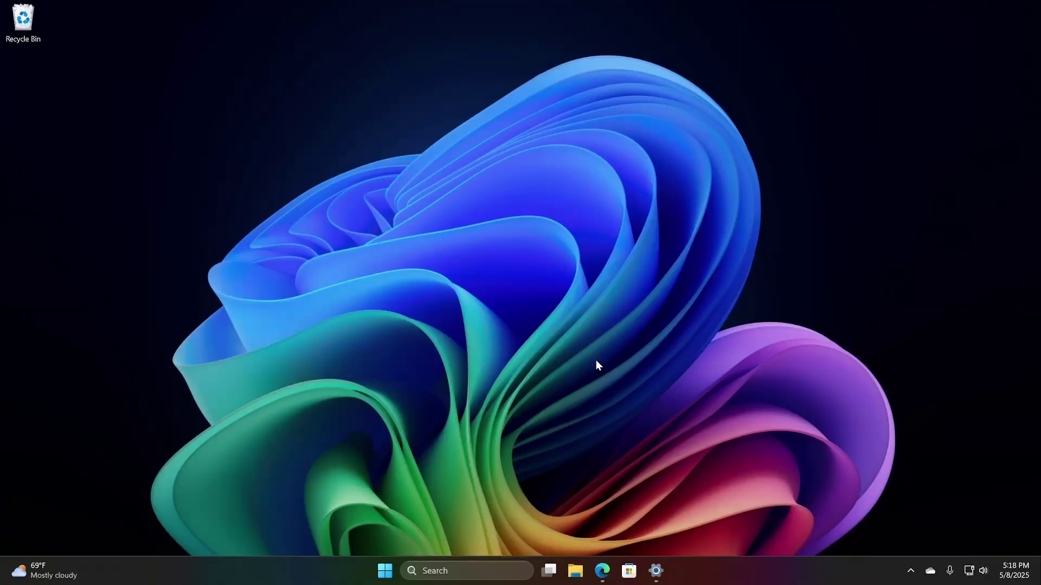
# Launch the Microsoft Copilot app from Windows Start search by typing 'copil'
pyautogui.press('super')
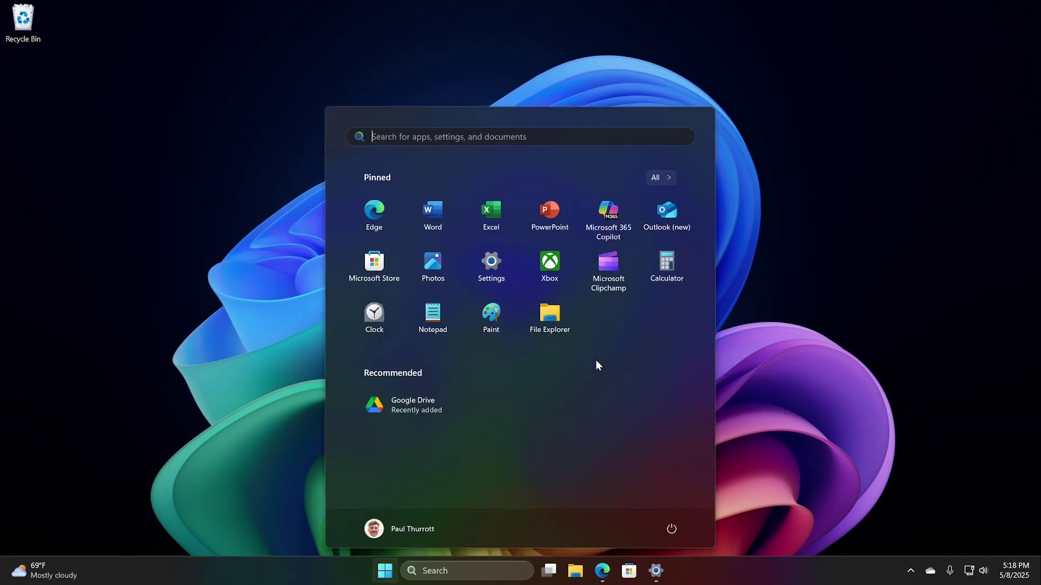
pyautogui.write('copil')
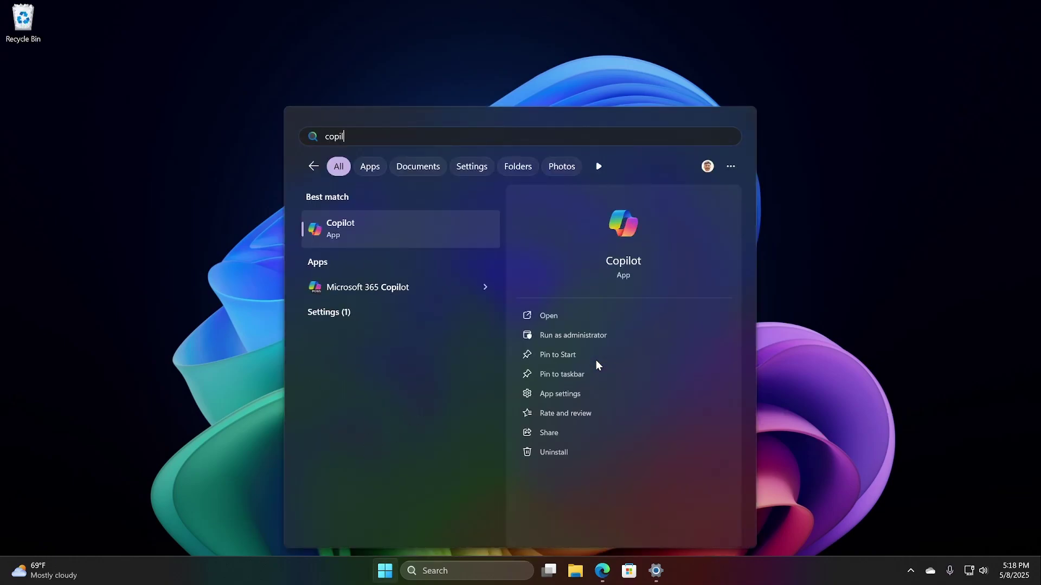
pyautogui.press('Return')
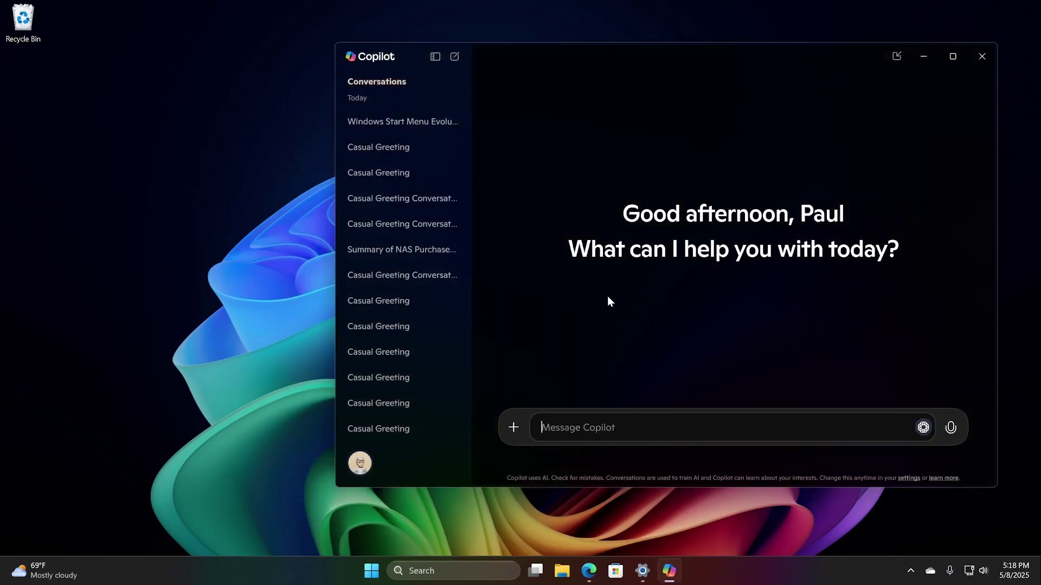
# Open Copilot's Settings from the profile menu and browse the App, Voice mode and Quick view options
pyautogui.click(360, 463)
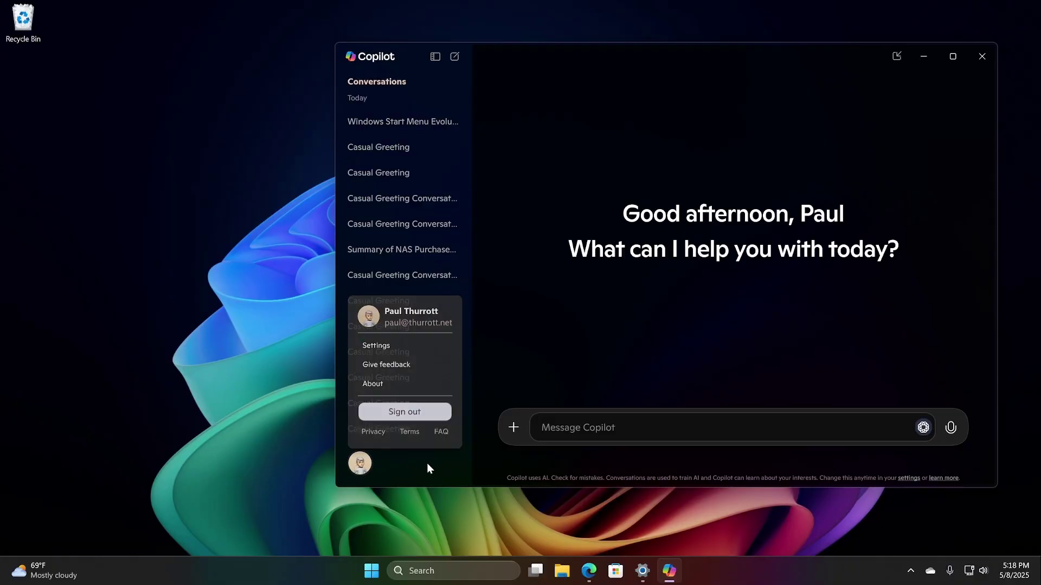
pyautogui.click(411, 349)
pyautogui.scroll(-3, 775, 281)
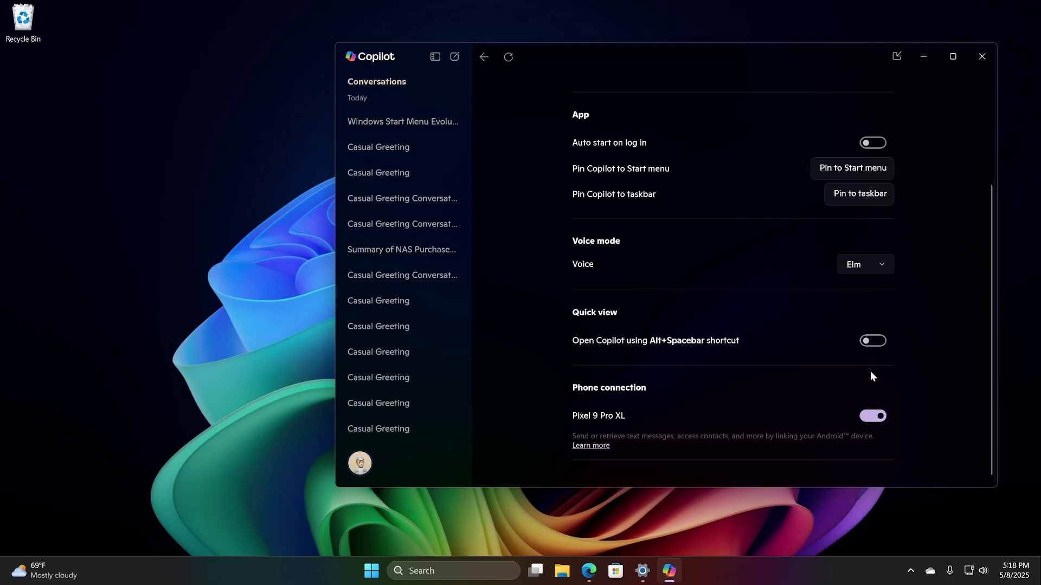
pyautogui.scroll(1, 860, 395)
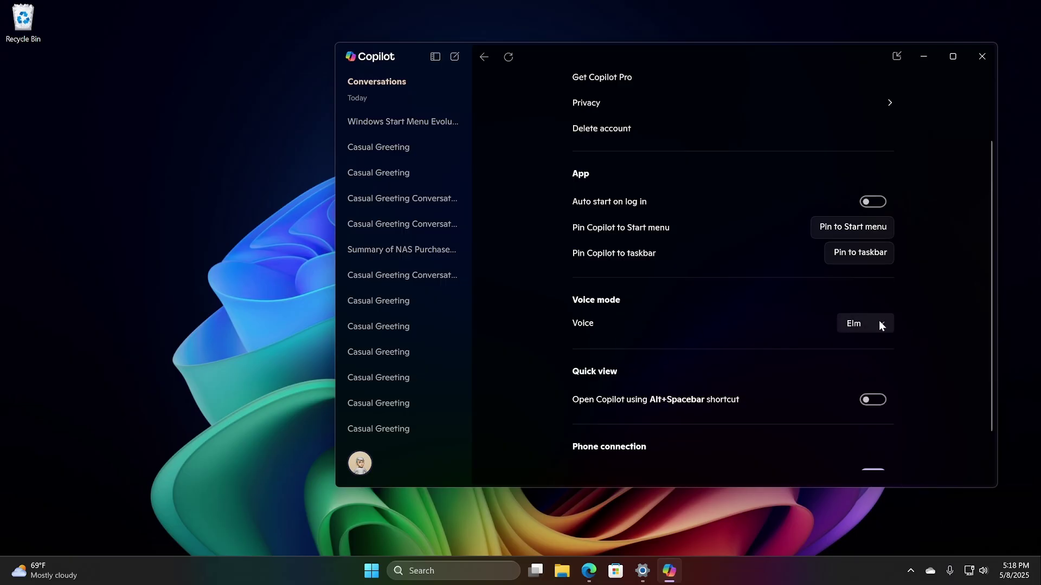
pyautogui.click(879, 323)
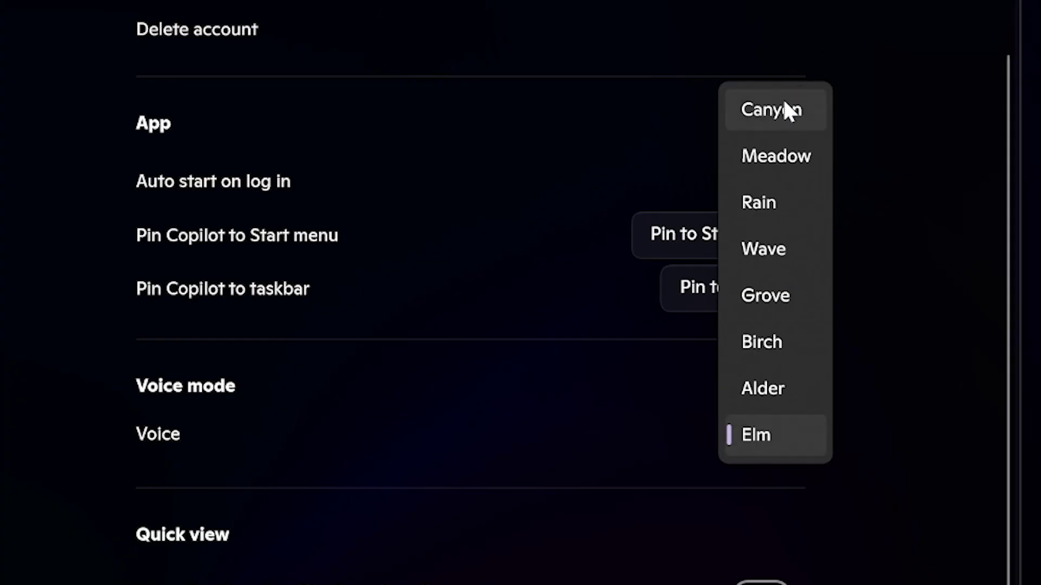
pyautogui.click(792, 109)
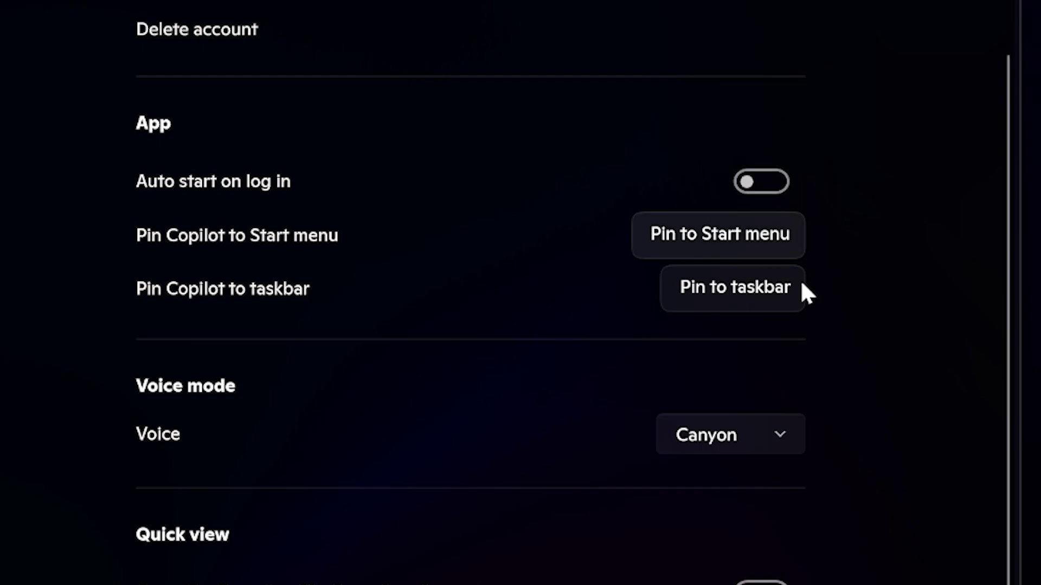
pyautogui.click(729, 449)
pyautogui.click(766, 584)
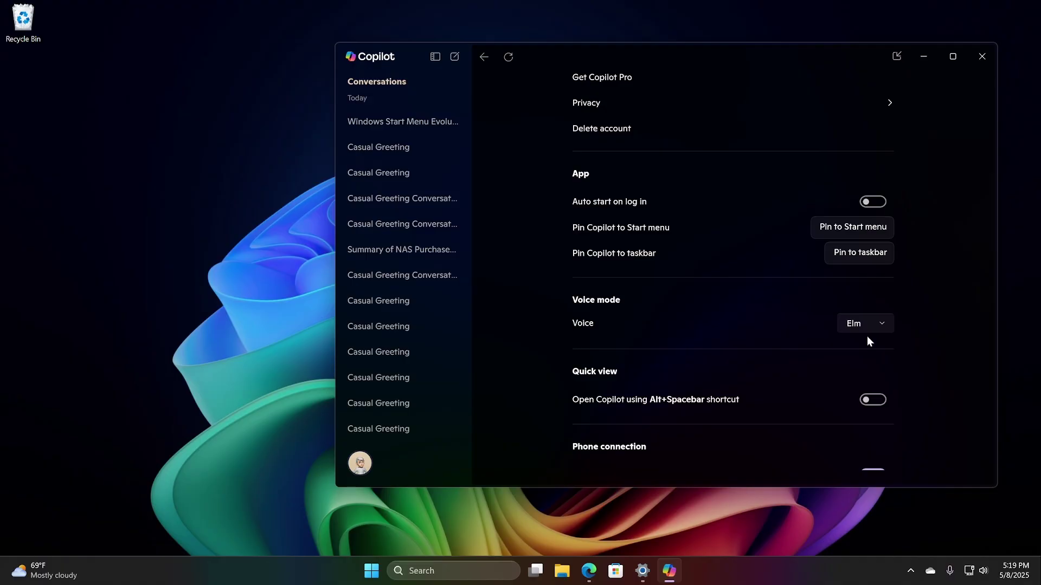
# Scroll through Copilot's settings, then drag the Copilot window lower and further left
pyautogui.scroll(2, 867, 336)
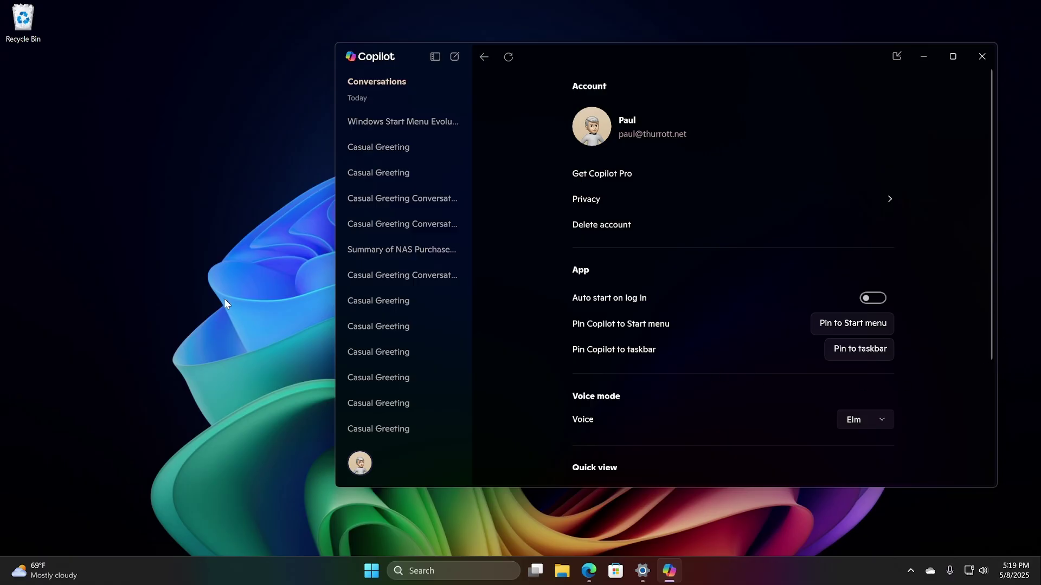
pyautogui.scroll(-2, 816, 298)
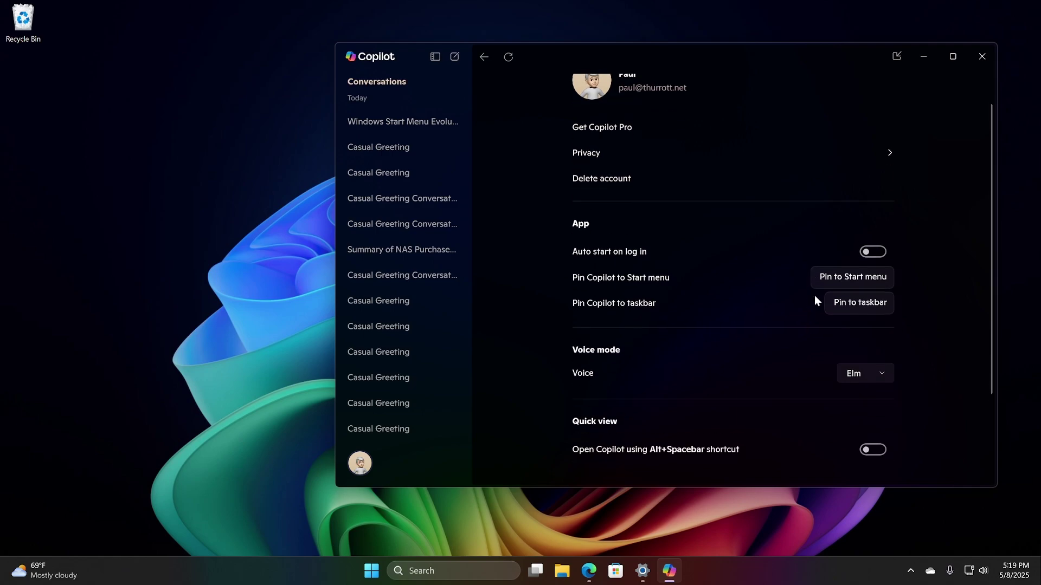
pyautogui.scroll(2, 939, 382)
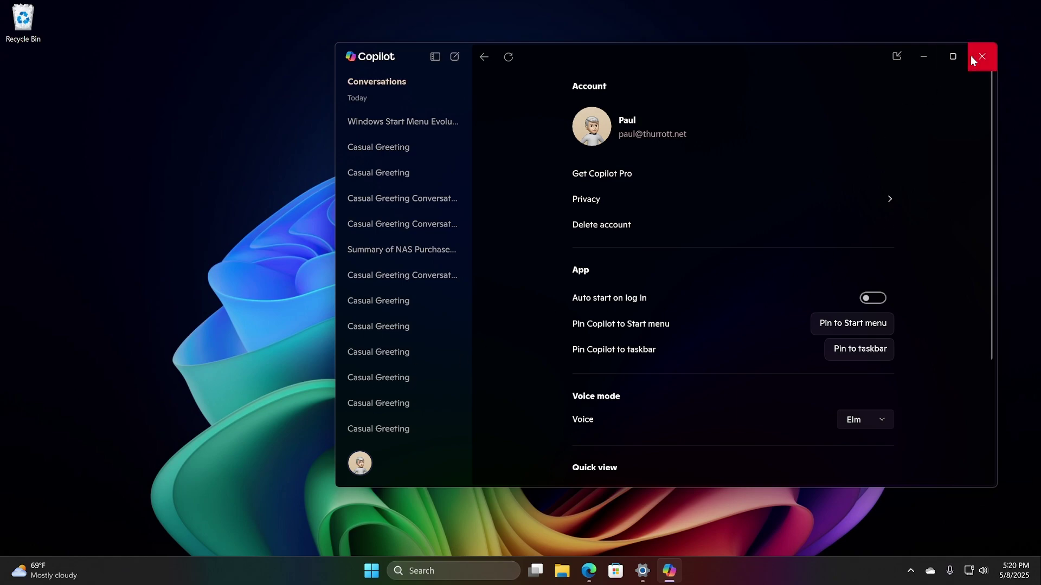
pyautogui.moveTo(778, 68); pyautogui.dragTo(655, 77)
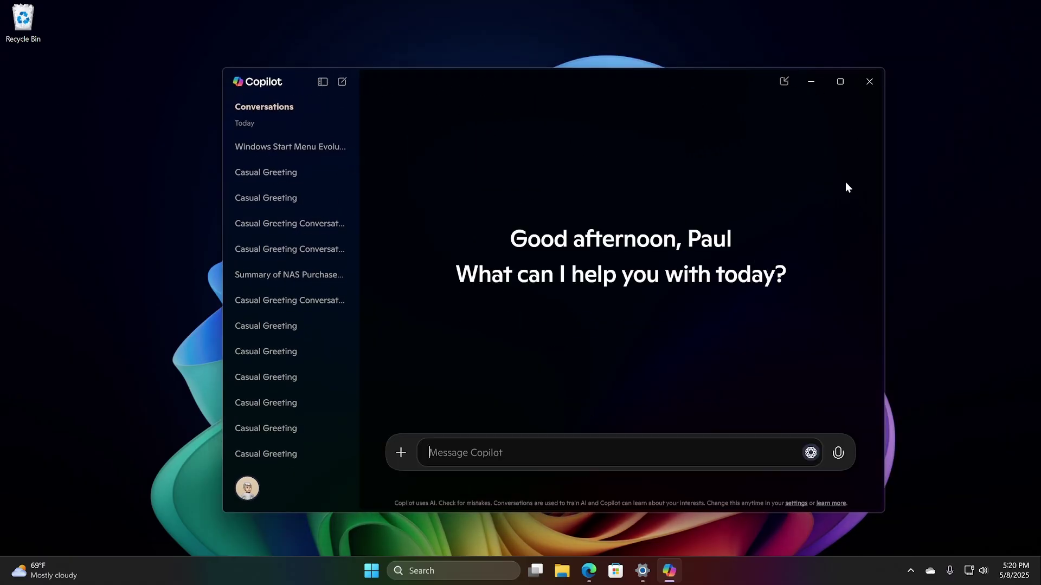
# Talk to Copilot in voice mode, mute and end the conversation, then close the app
pyautogui.click(839, 453)
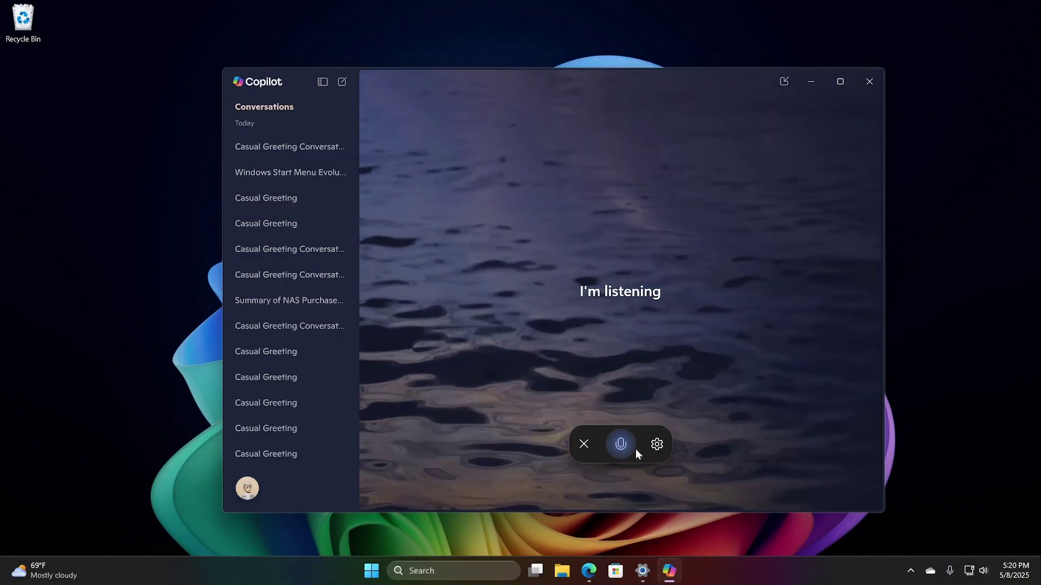
pyautogui.click(621, 444)
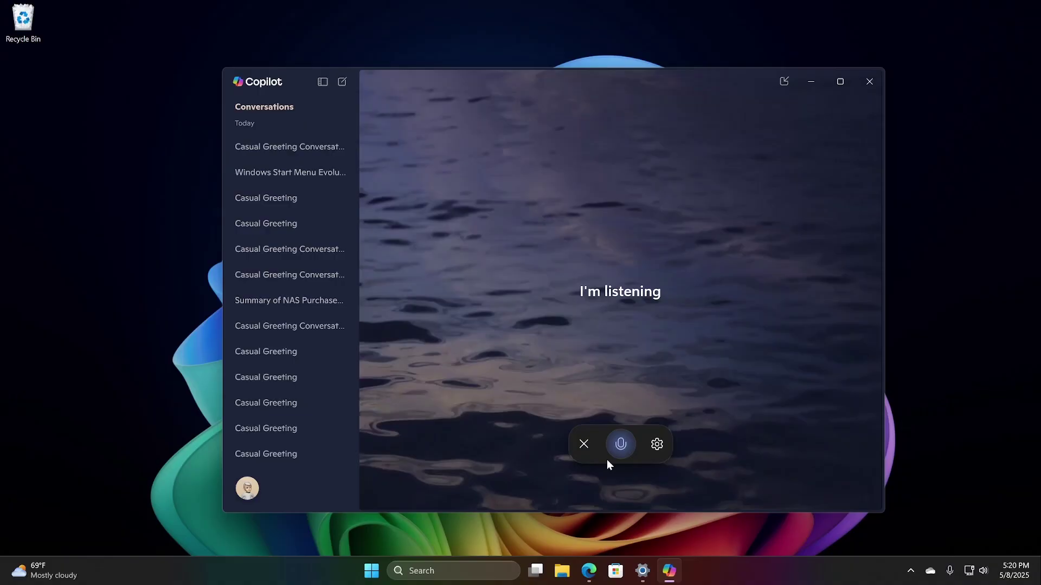
pyautogui.click(584, 446)
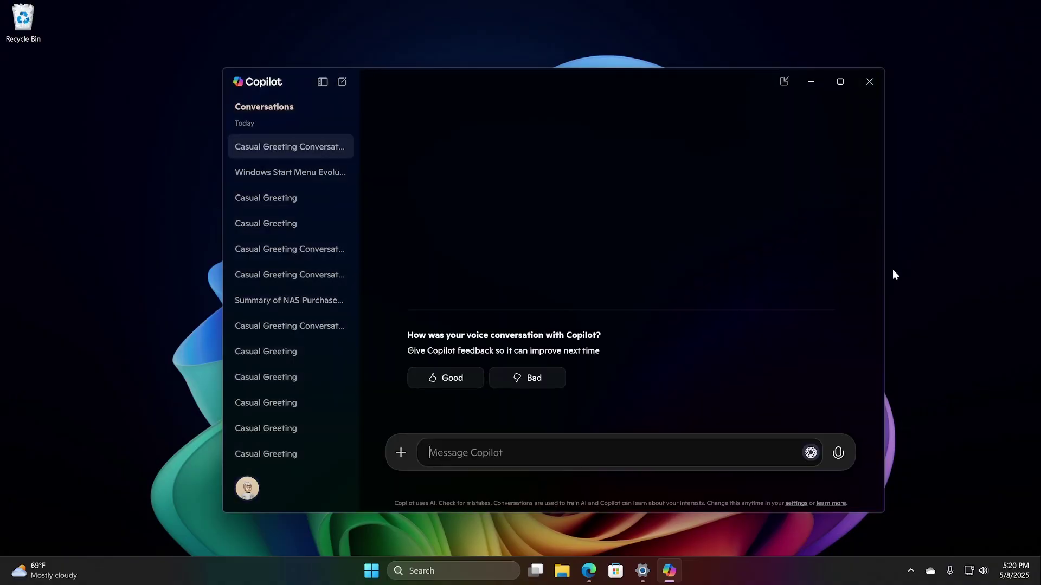
pyautogui.click(873, 81)
# In Edge's Thurrott.com tab, open a new Copilot sidebar chat and start a Vision voice session
pyautogui.click(608, 578)
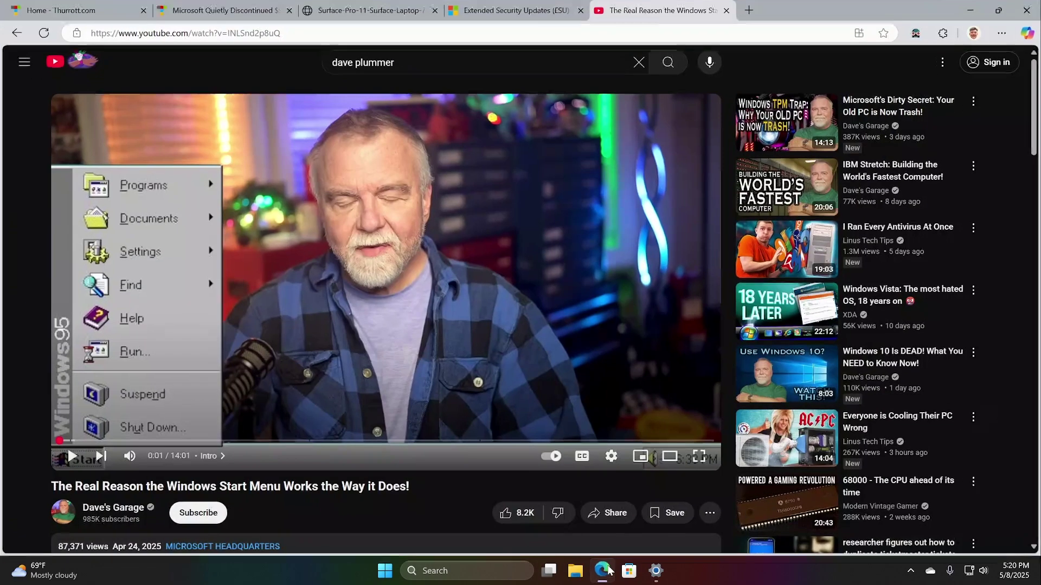
pyautogui.click(83, 9)
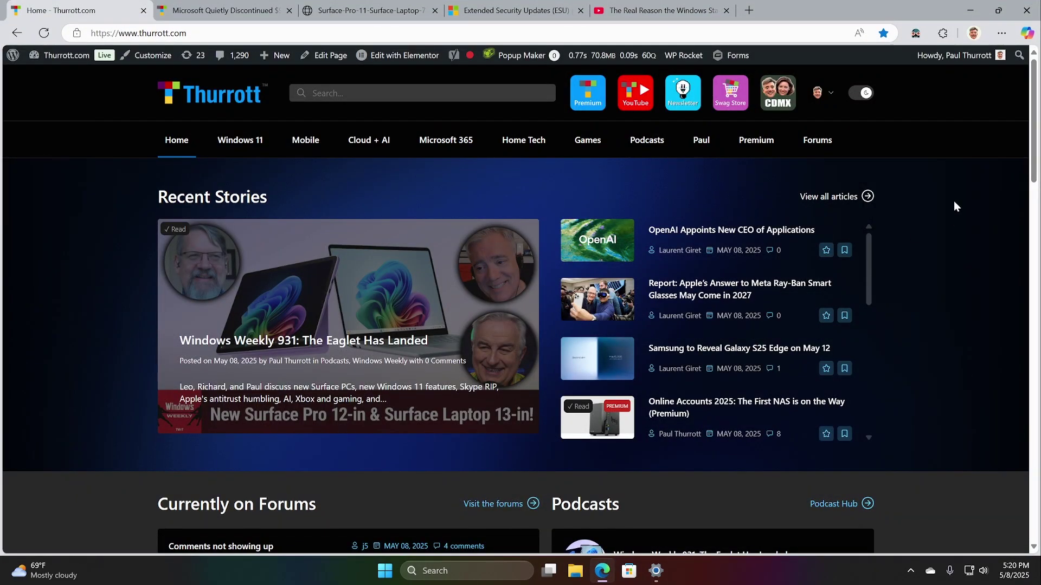
pyautogui.click(1027, 33)
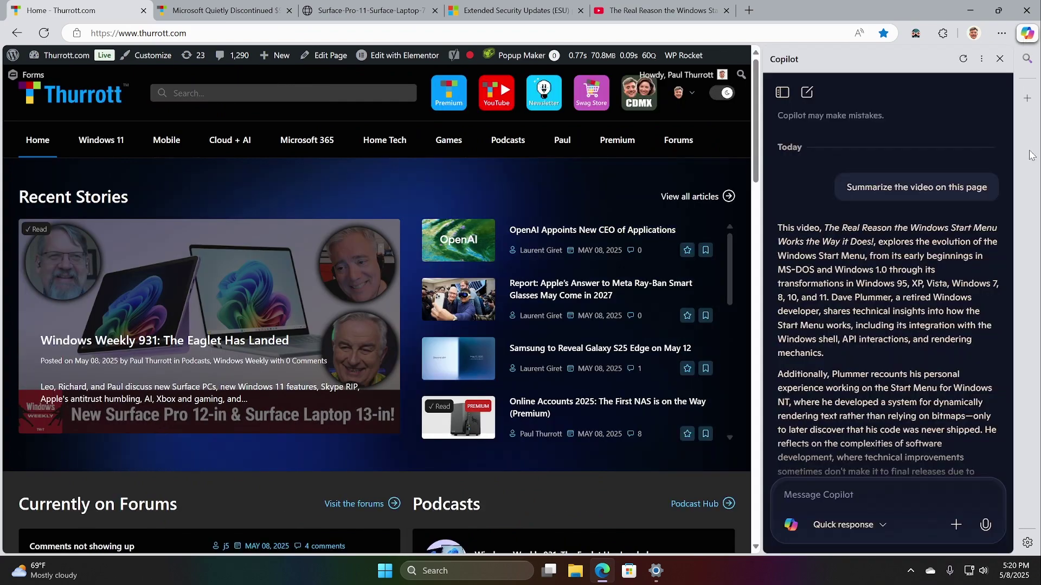
pyautogui.scroll(-5, 922, 217)
pyautogui.click(807, 92)
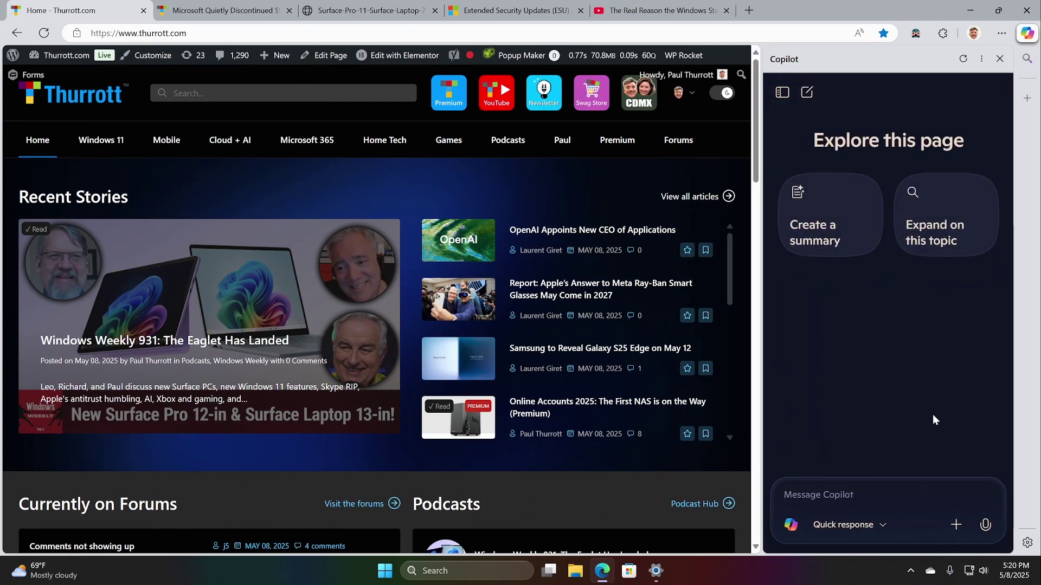
pyautogui.click(985, 524)
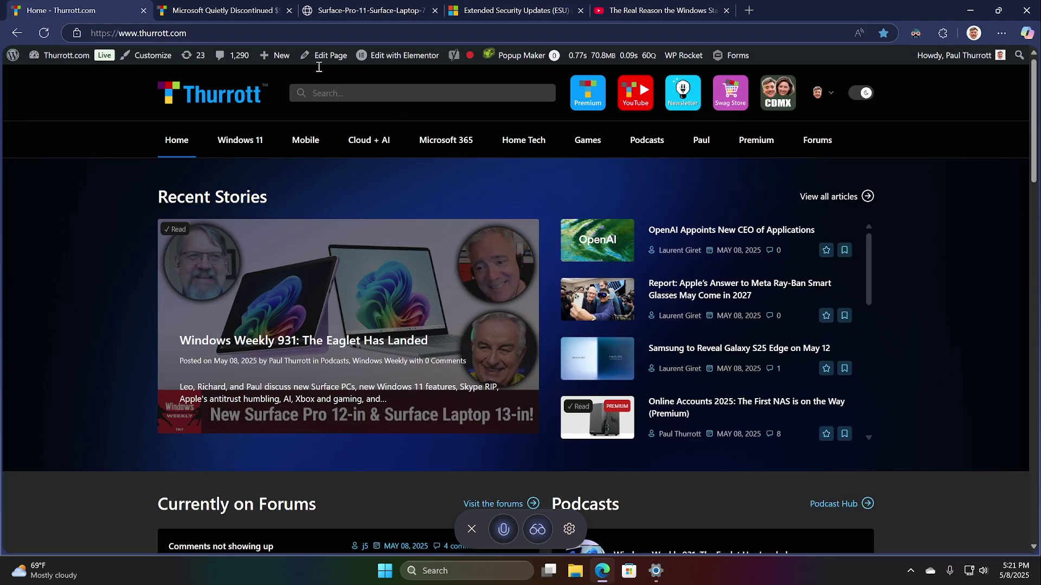
# Open the Online Accounts 2025 NAS article from the Thurrott.com home page
pyautogui.click(211, 10)
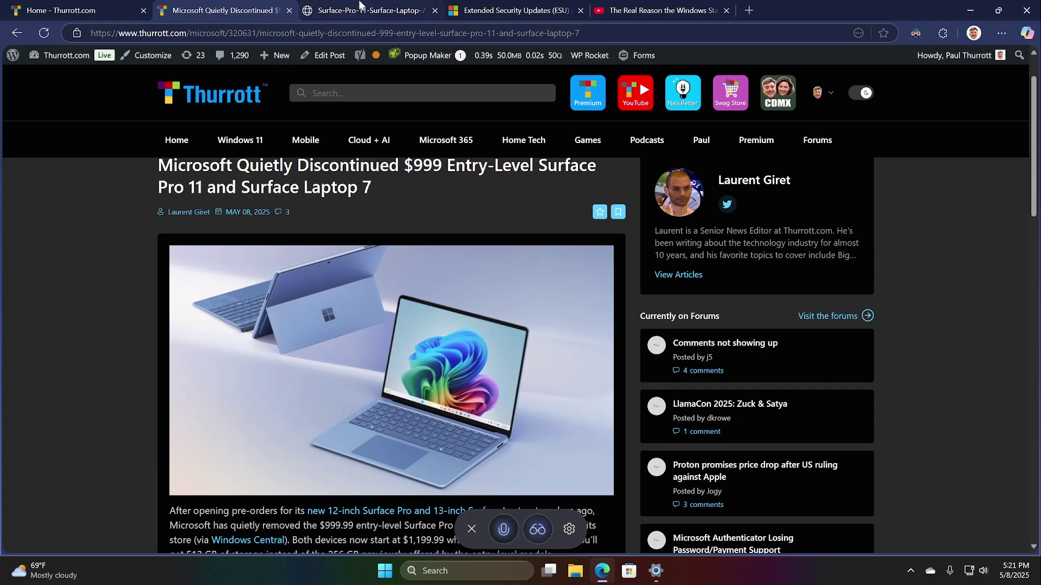
pyautogui.click(89, 10)
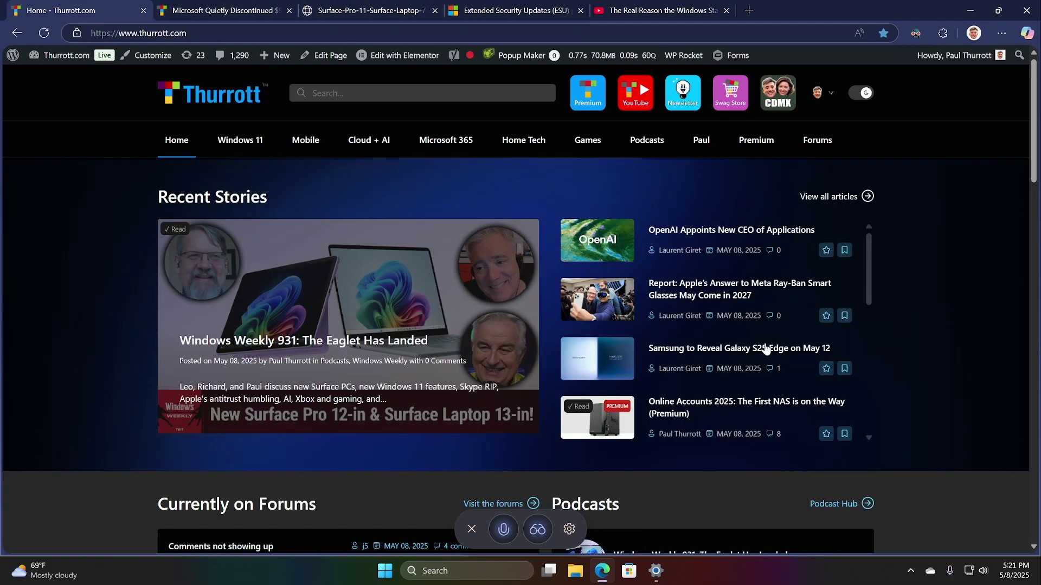
pyautogui.click(727, 401)
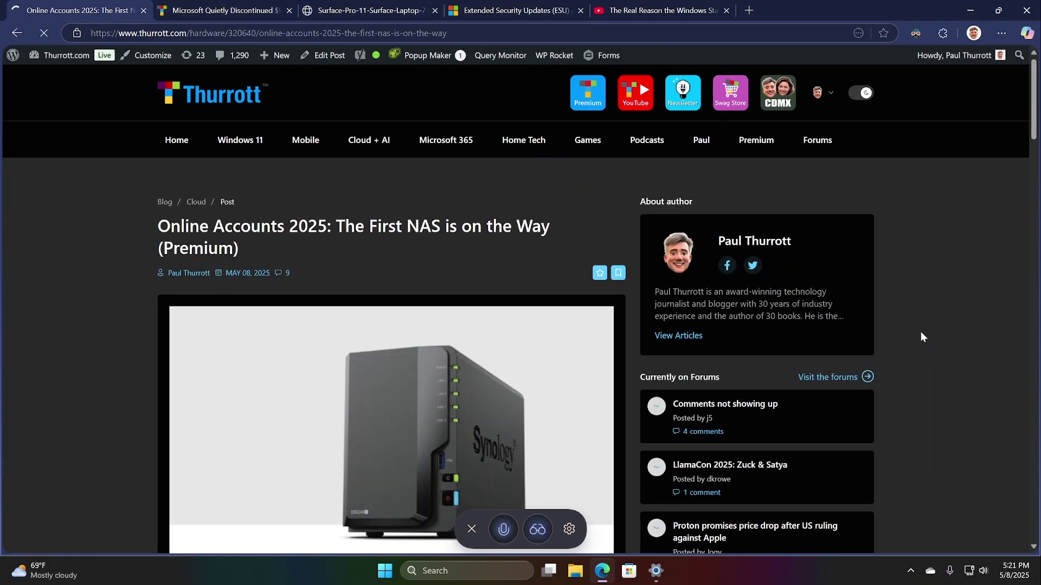
pyautogui.scroll(-8, 920, 331)
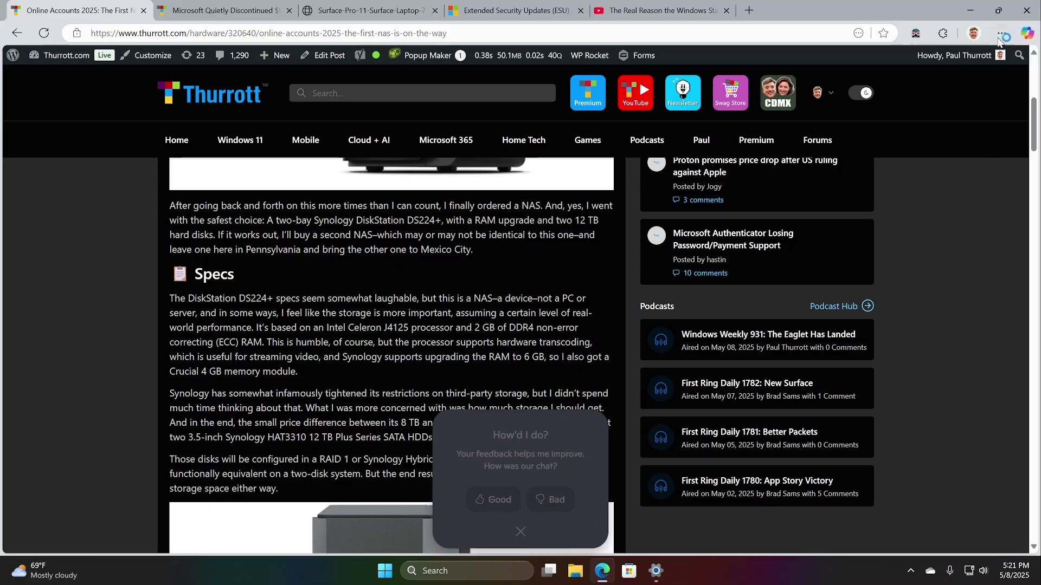
# Have the Copilot sidebar summarize the NAS article's main points, then start a new chat
pyautogui.click(1023, 34)
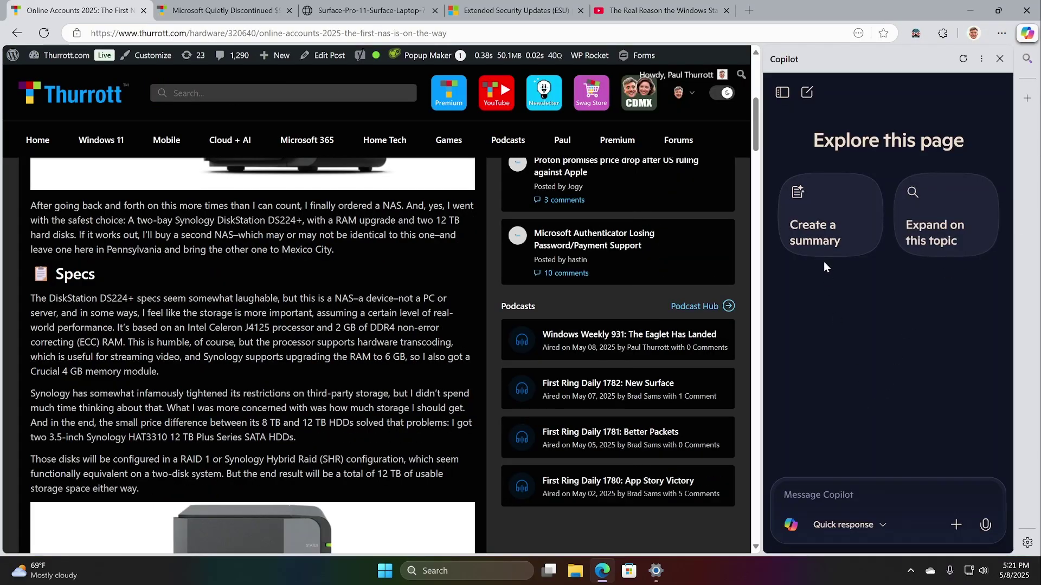
pyautogui.click(825, 247)
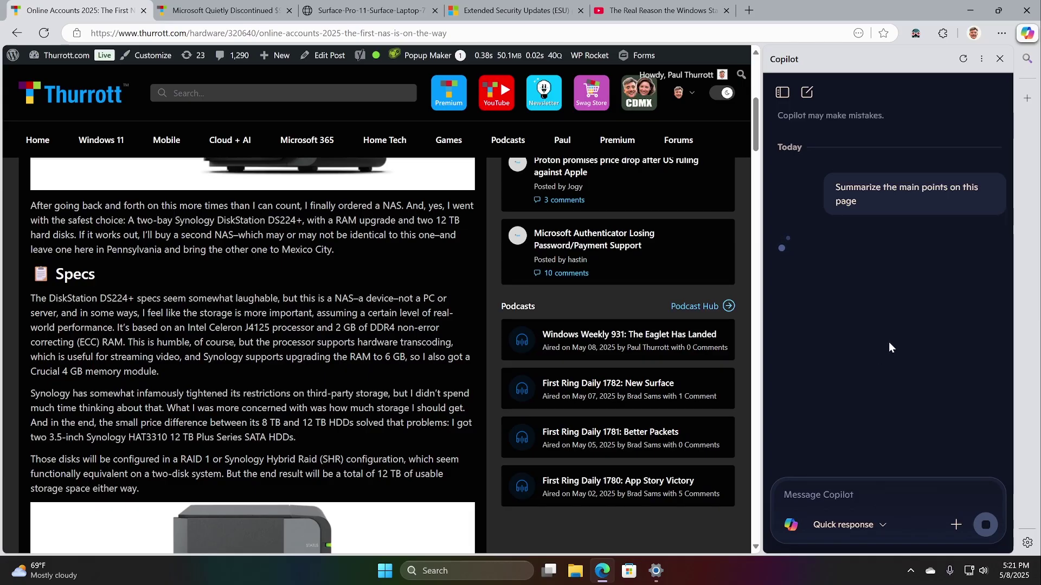
pyautogui.moveTo(167, 140)
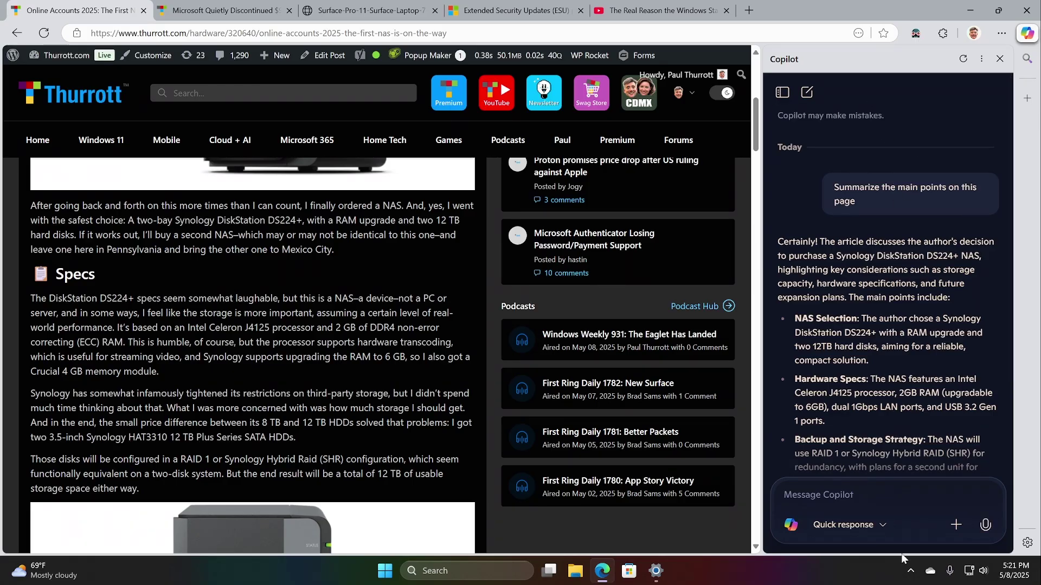
pyautogui.click(806, 92)
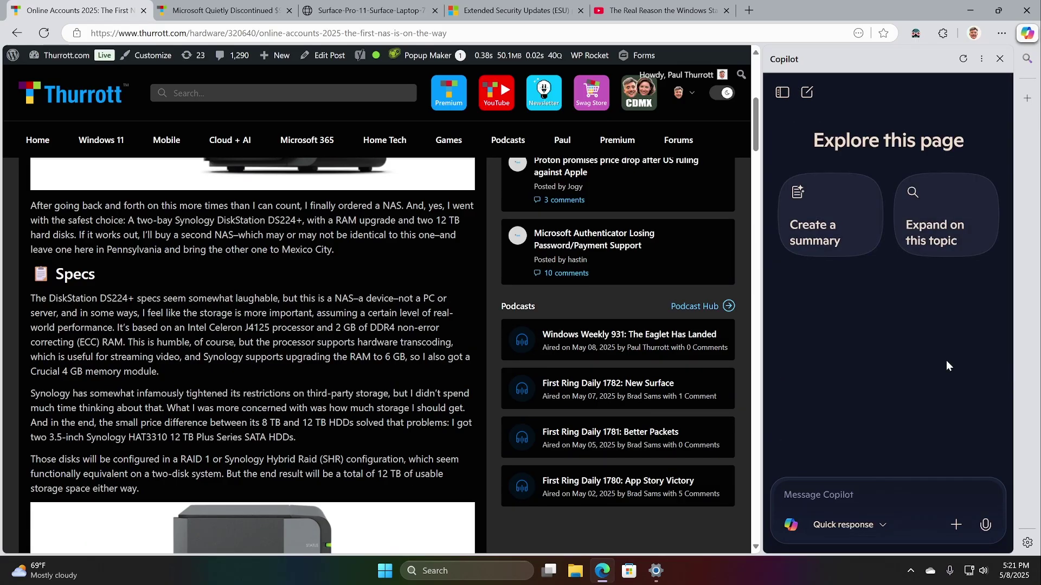
# Start a Copilot Vision voice session on the NAS article while scrolling the page
pyautogui.click(863, 506)
pyautogui.click(986, 525)
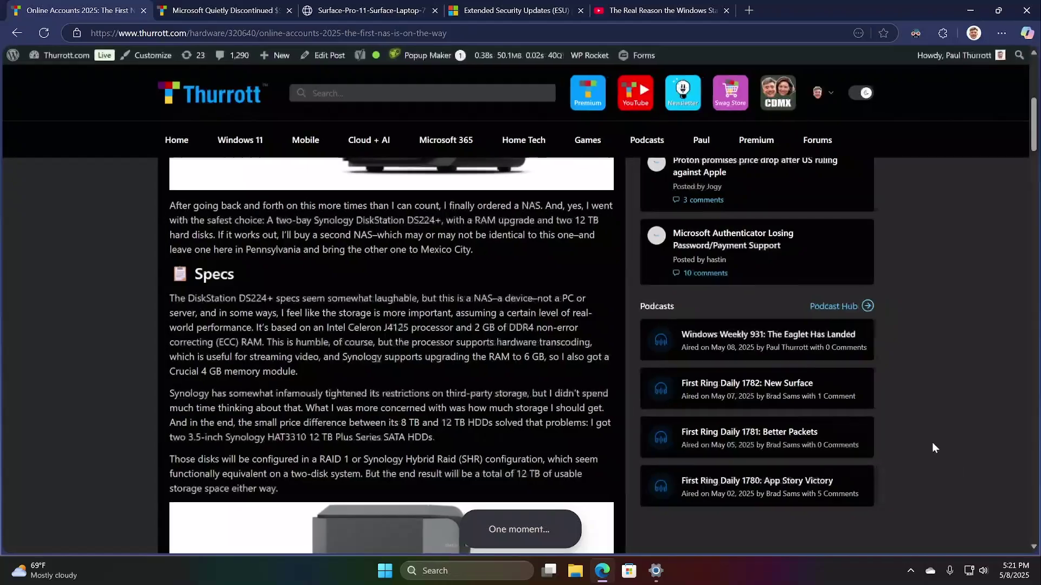
pyautogui.scroll(5, 932, 442)
pyautogui.scroll(1, 932, 447)
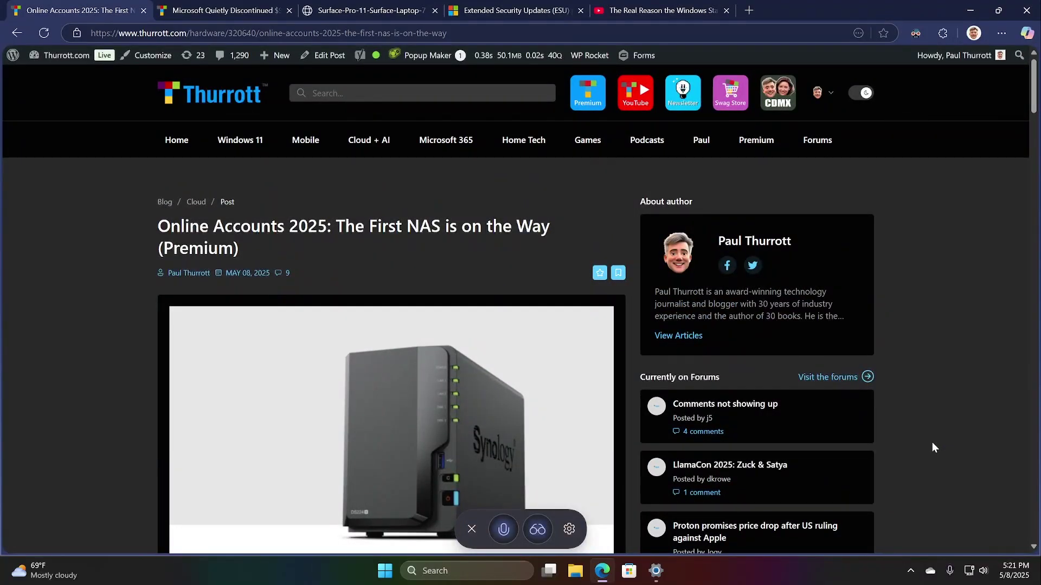
pyautogui.scroll(-2, 932, 447)
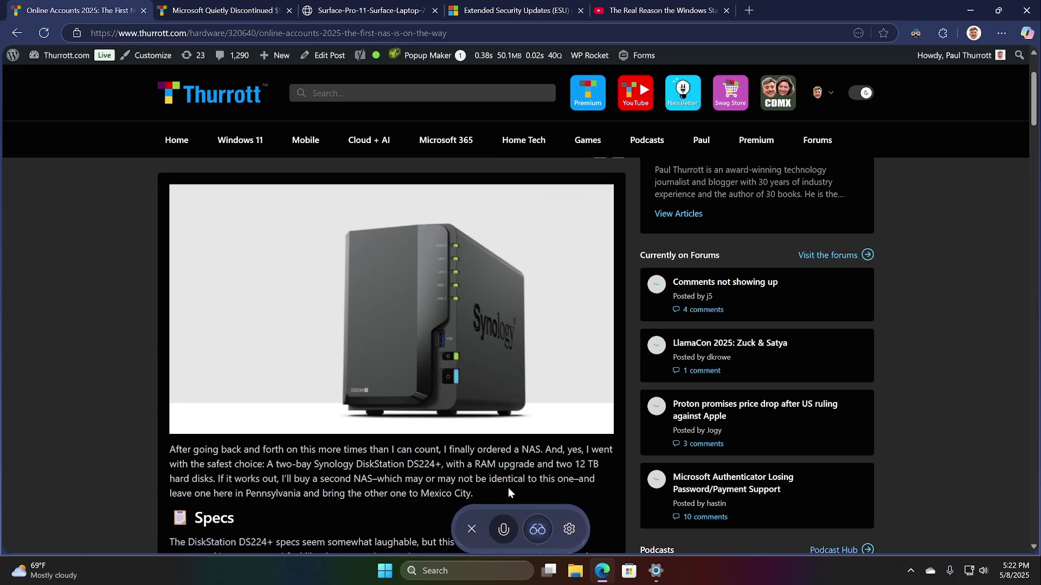
# End the Vision session and rate the chat as Good
pyautogui.click(469, 534)
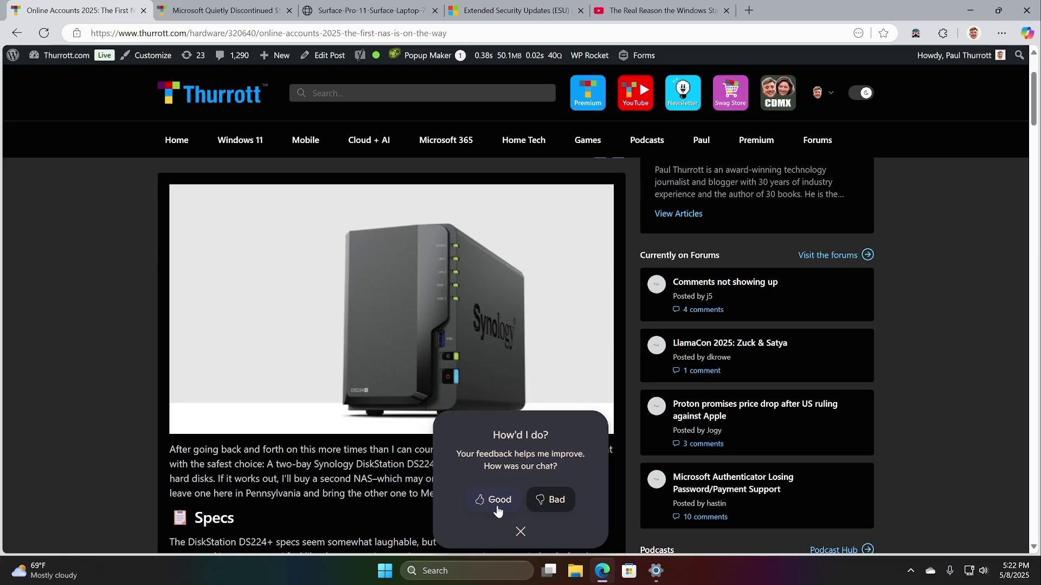
pyautogui.click(497, 511)
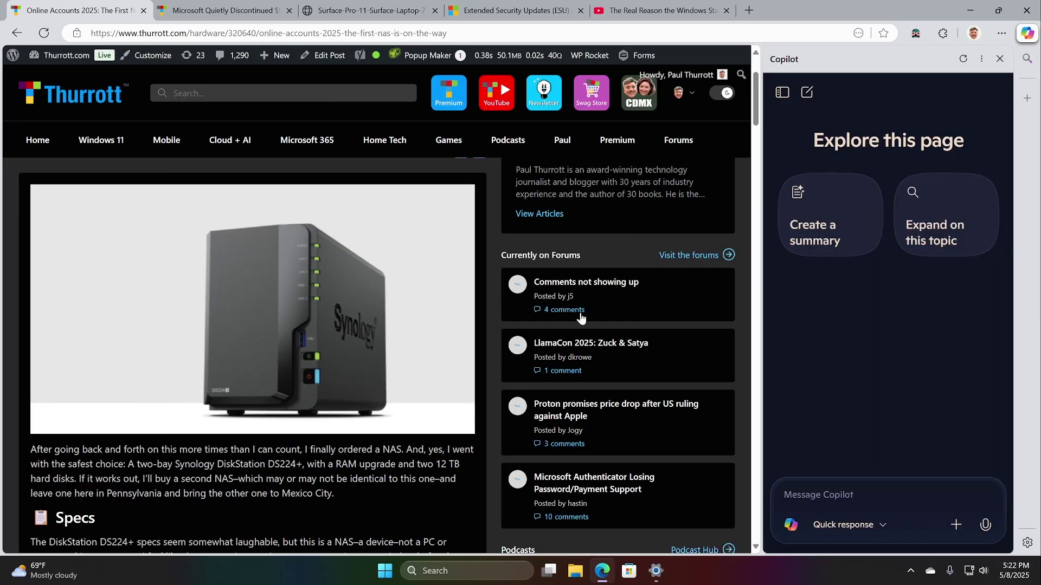
pyautogui.scroll(-3, 581, 318)
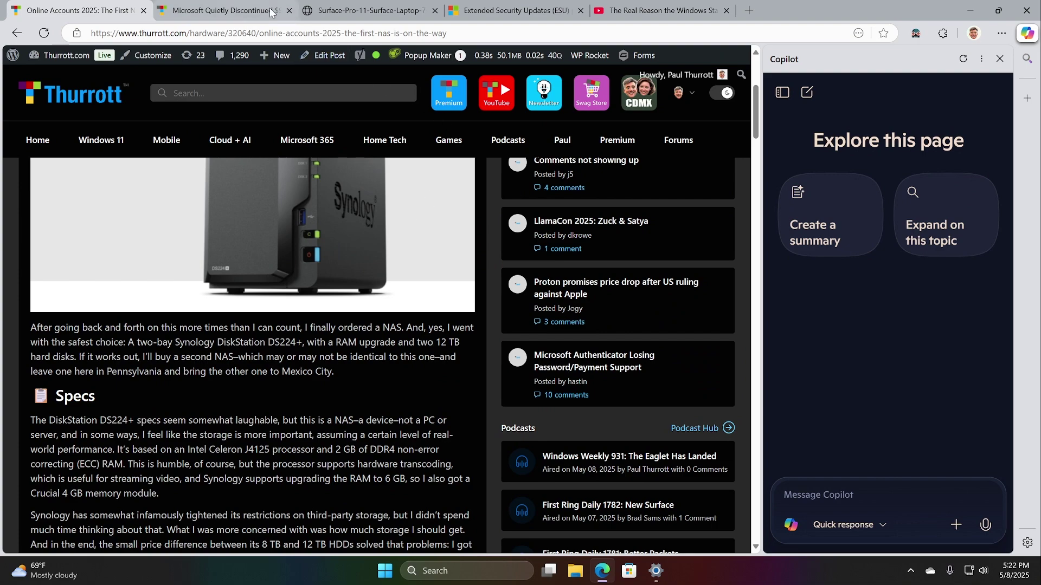
# Run a Copilot Vision session on the Surface laptop image tab and rate it Good
pyautogui.click(356, 10)
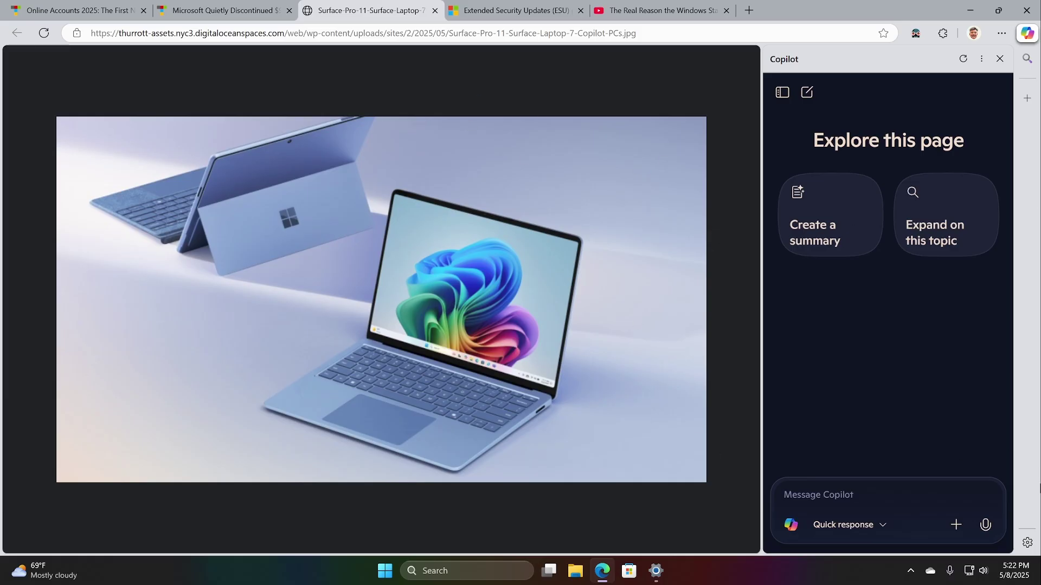
pyautogui.click(986, 523)
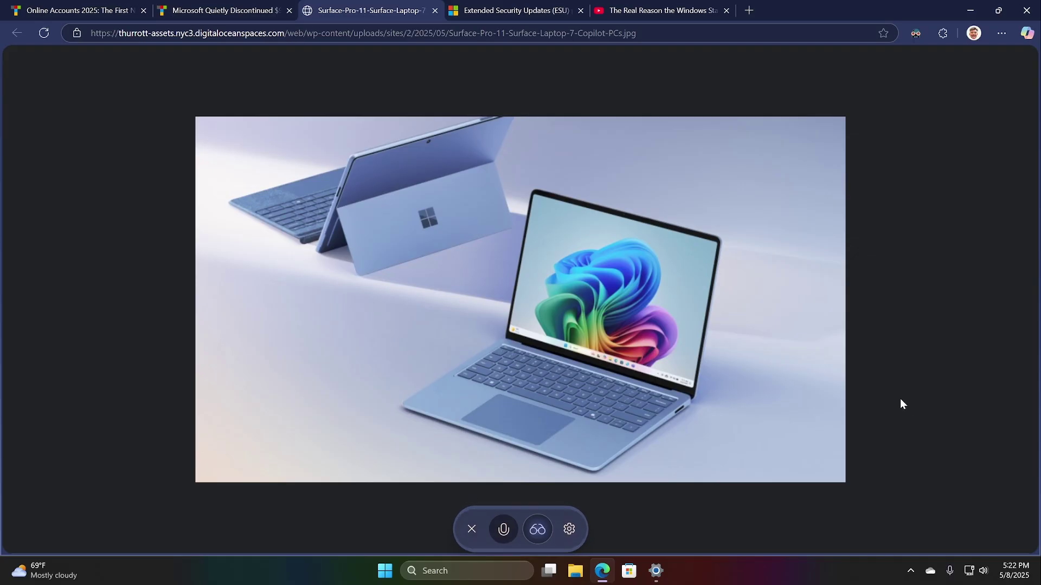
pyautogui.click(472, 530)
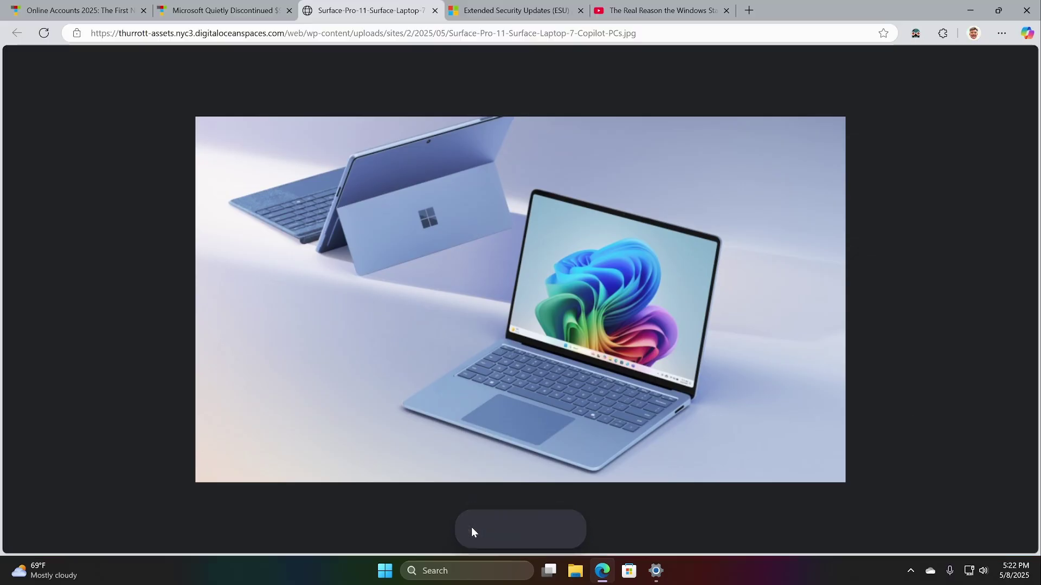
pyautogui.click(493, 500)
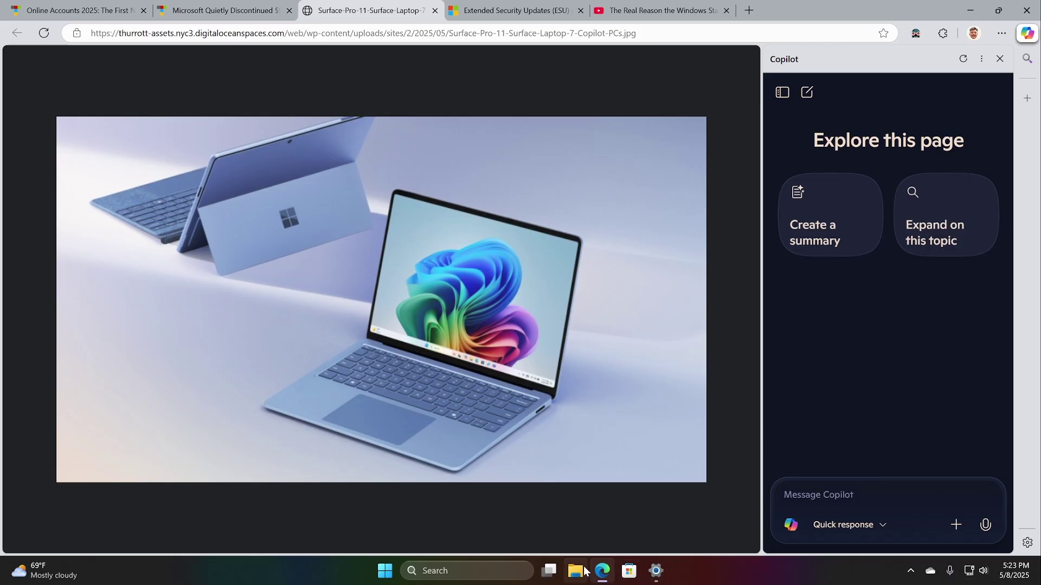
# Launch the Copilot app again from Windows search by typing 'copilot'
pyautogui.press('super')
pyautogui.write('copilot')
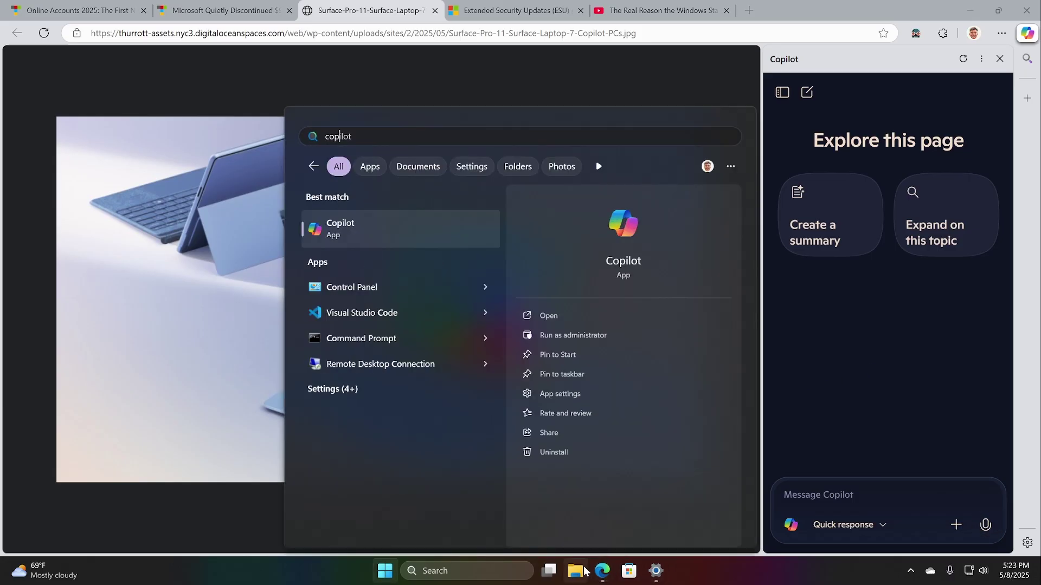
pyautogui.press('Return')
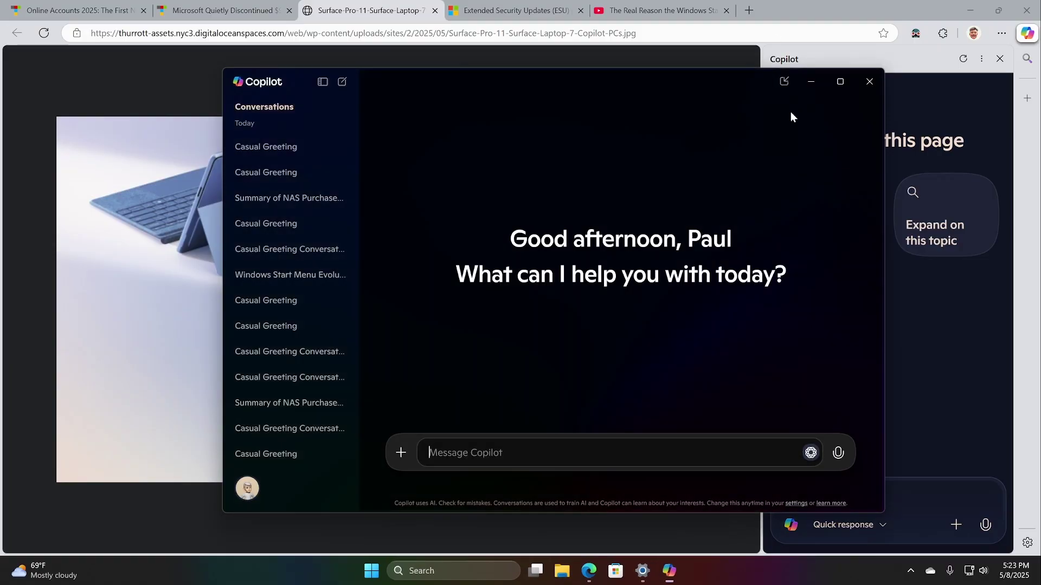
# Switch Copilot to its compact quick view, move the mini window, then close it
pyautogui.click(781, 83)
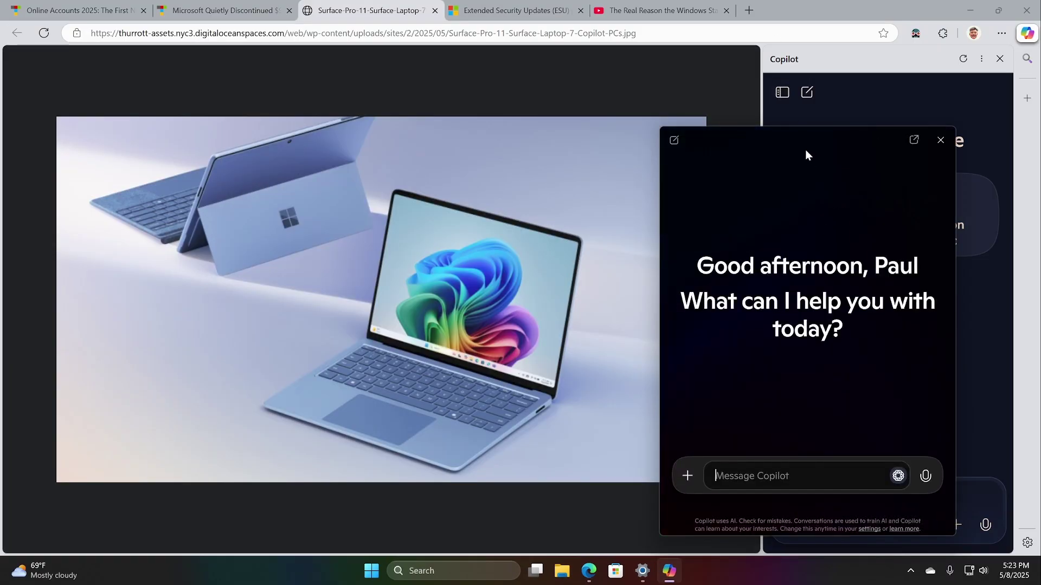
pyautogui.moveTo(813, 139)
pyautogui.mouseDown()
pyautogui.moveTo(409, 130)
pyautogui.moveTo(796, 139)
pyautogui.mouseUp()
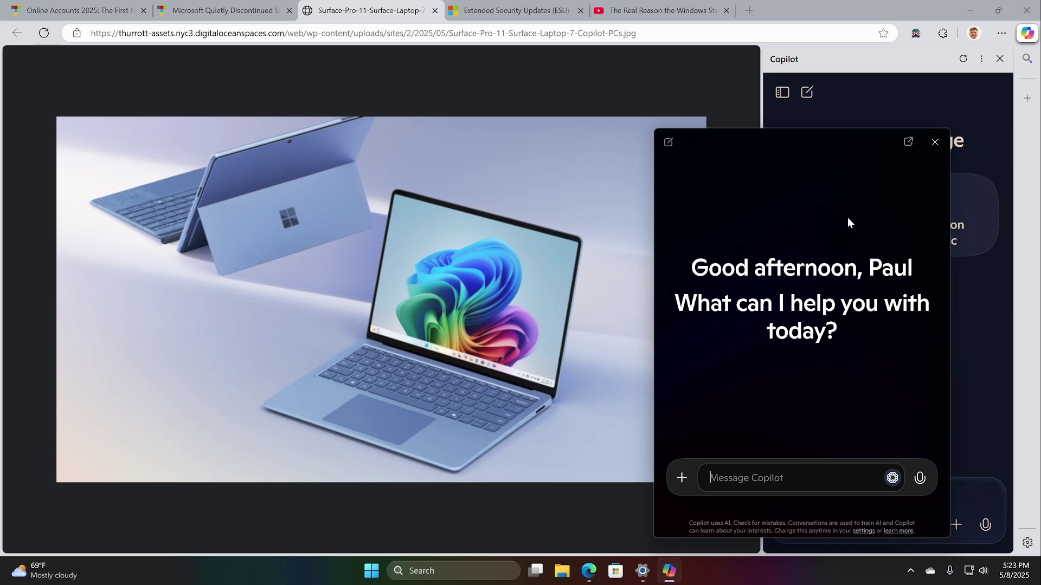
pyautogui.click(937, 145)
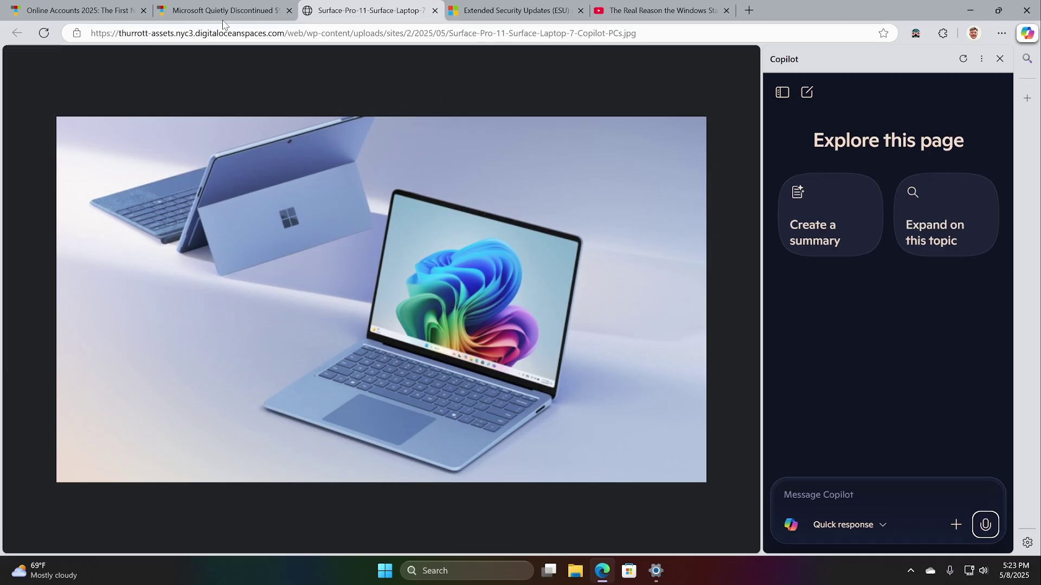
# Go to the ESU article's title and start Copilot Vision with Ctrl+Shift+Period
pyautogui.click(109, 11)
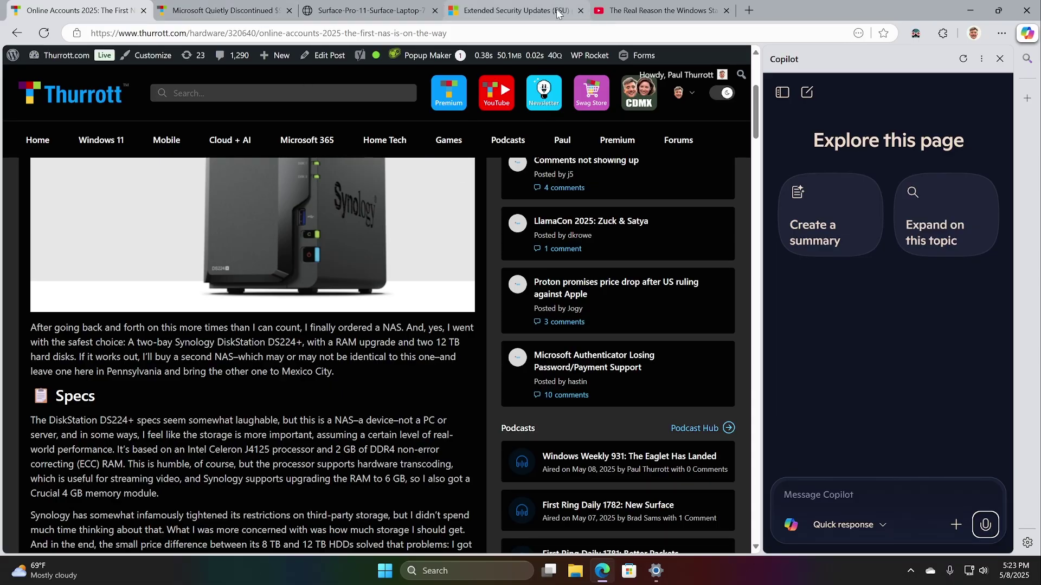
pyautogui.click(504, 10)
pyautogui.click(444, 428)
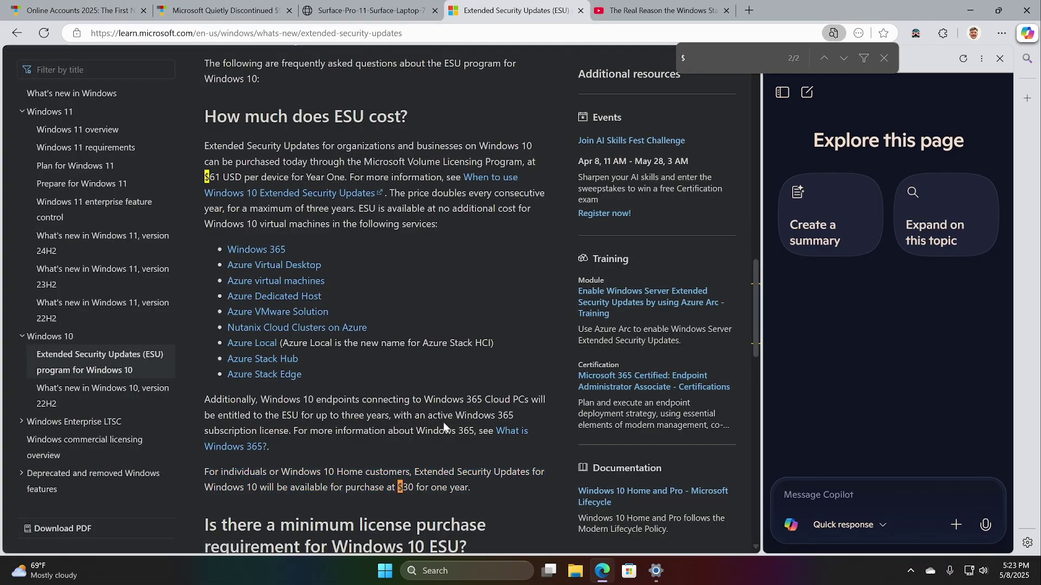
pyautogui.scroll(5, 418, 375)
pyautogui.scroll(10, 418, 375)
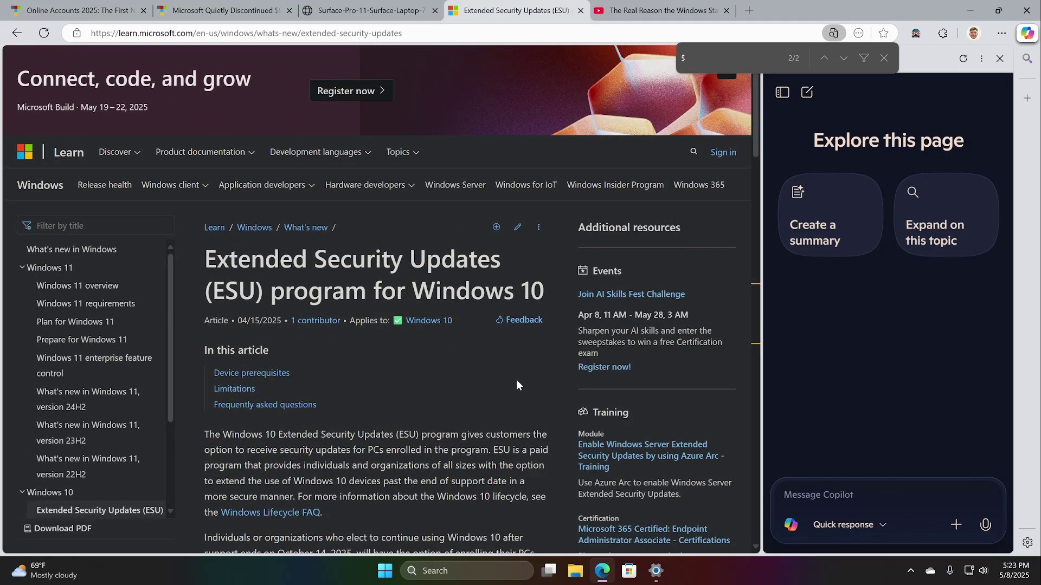
pyautogui.scroll(-3, 520, 389)
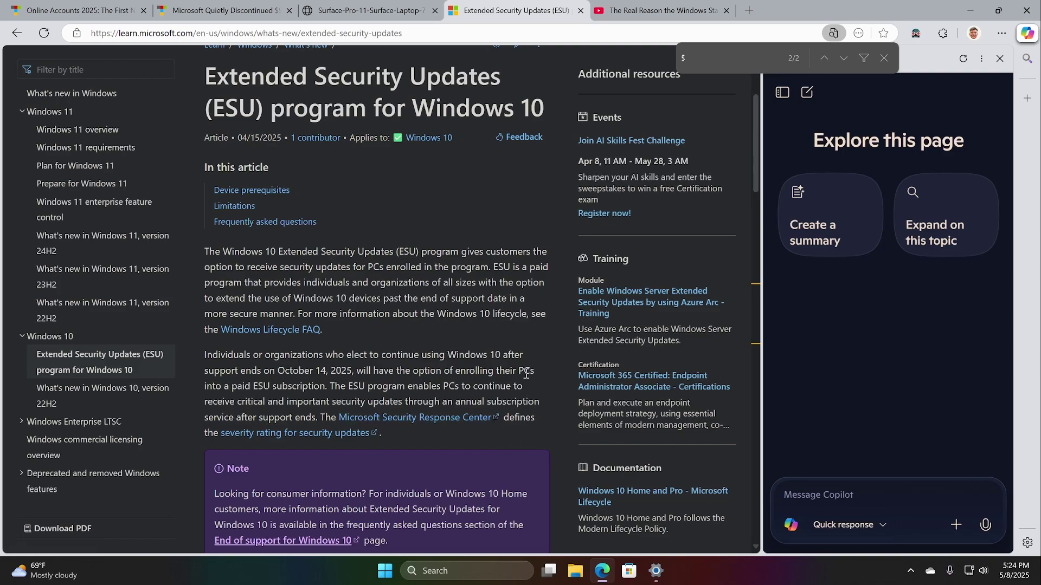
pyautogui.scroll(-5, 525, 374)
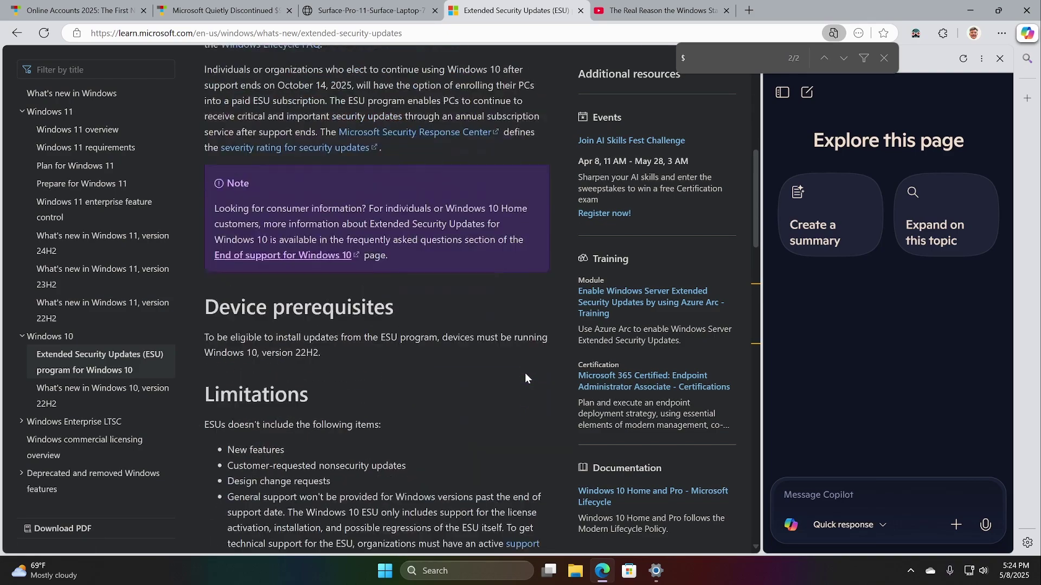
pyautogui.scroll(7, 524, 378)
pyautogui.scroll(-3, 525, 378)
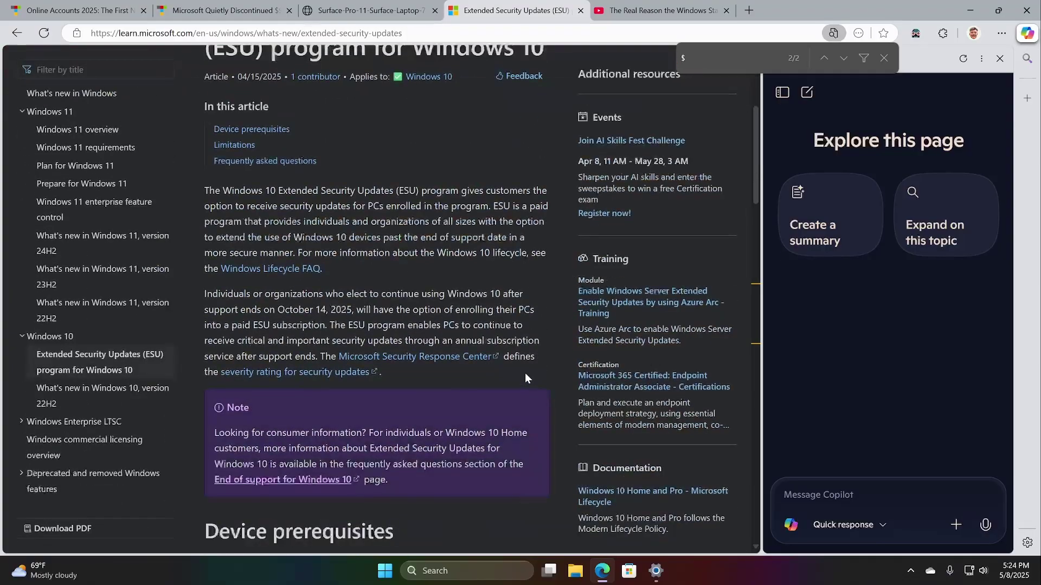
pyautogui.scroll(3, 524, 369)
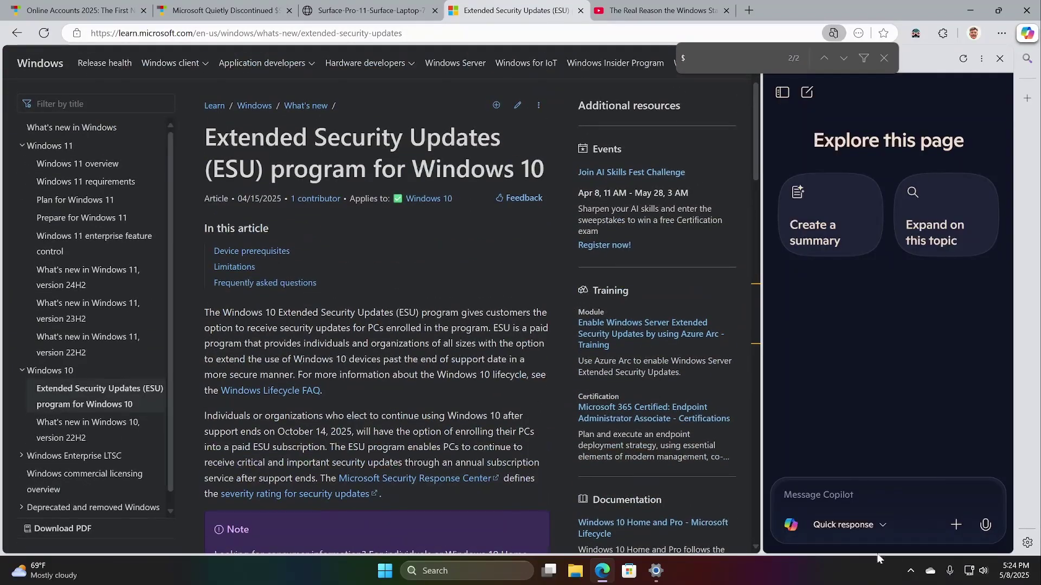
pyautogui.hotkey('ctrl', 'shift', '.')
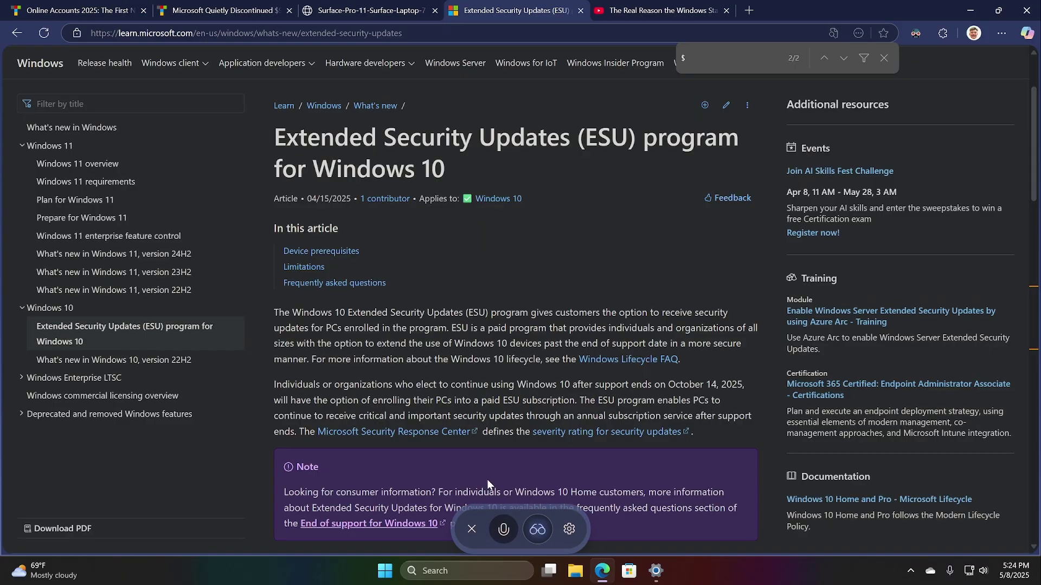
# Close the Copilot Vision toolbar over the ESU article and mark the chat Good
pyautogui.click(471, 529)
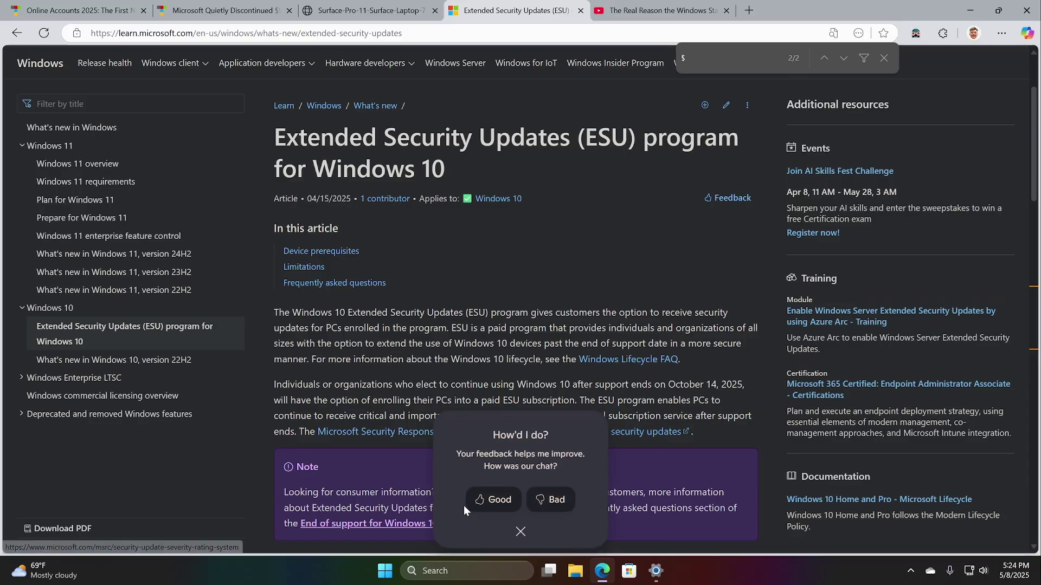
pyautogui.click(496, 500)
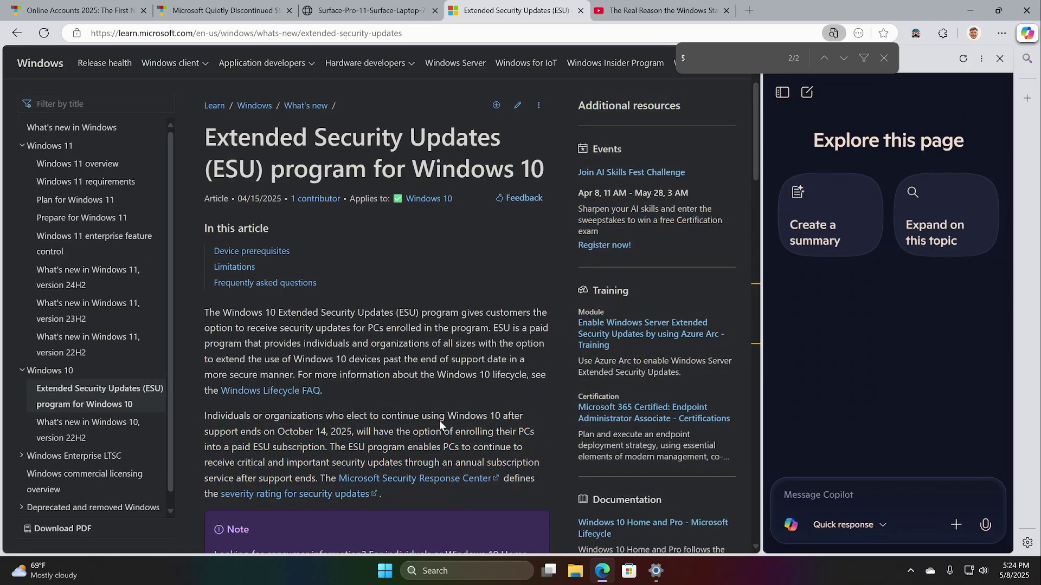
# Highlight the October 14, 2025 end-of-support text, scroll to the FAQ, and close the Find bar
pyautogui.moveTo(448, 416); pyautogui.dragTo(356, 435)
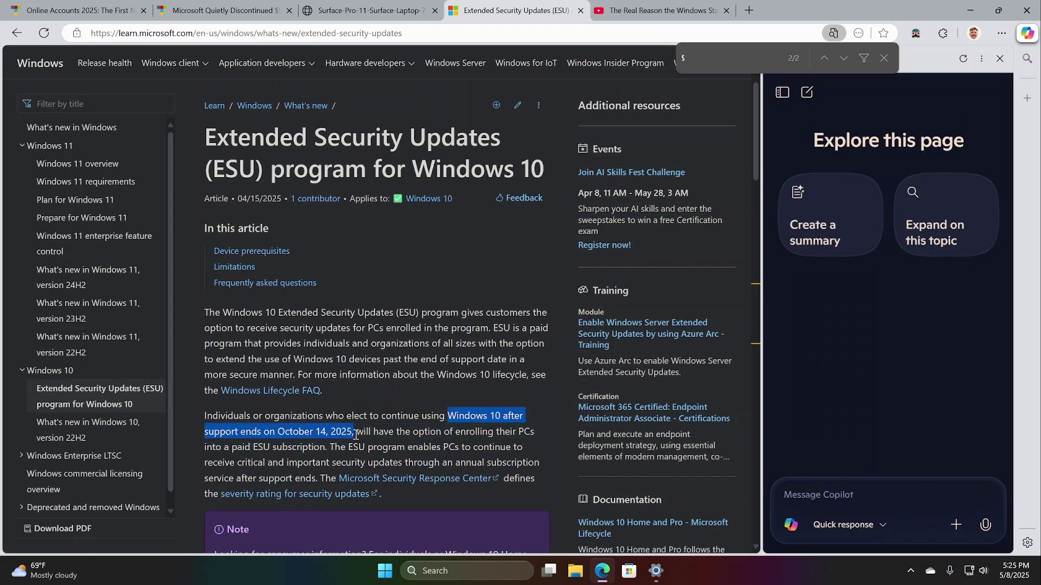
pyautogui.scroll(-3, 369, 389)
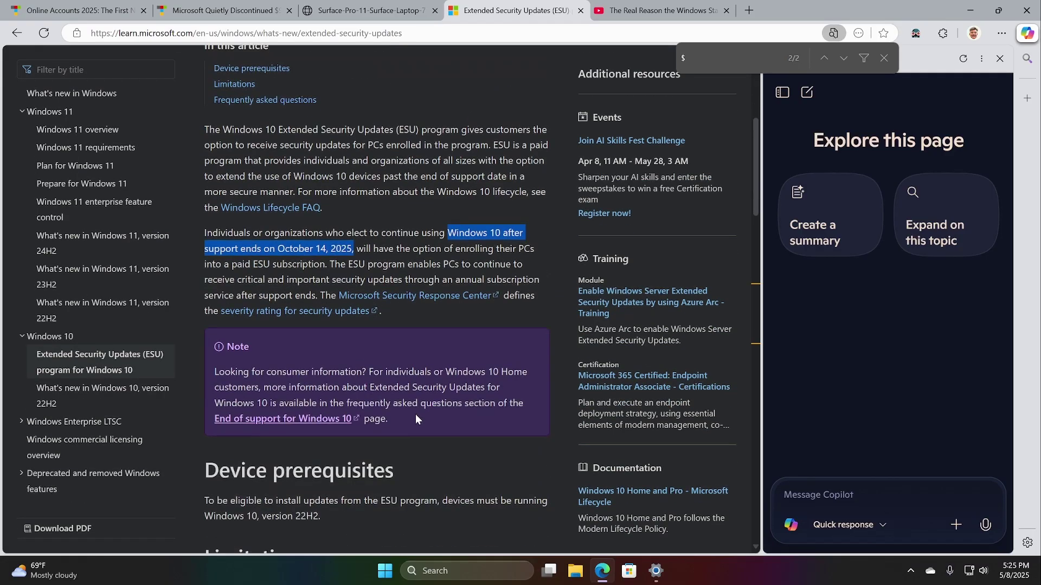
pyautogui.scroll(-1, 451, 422)
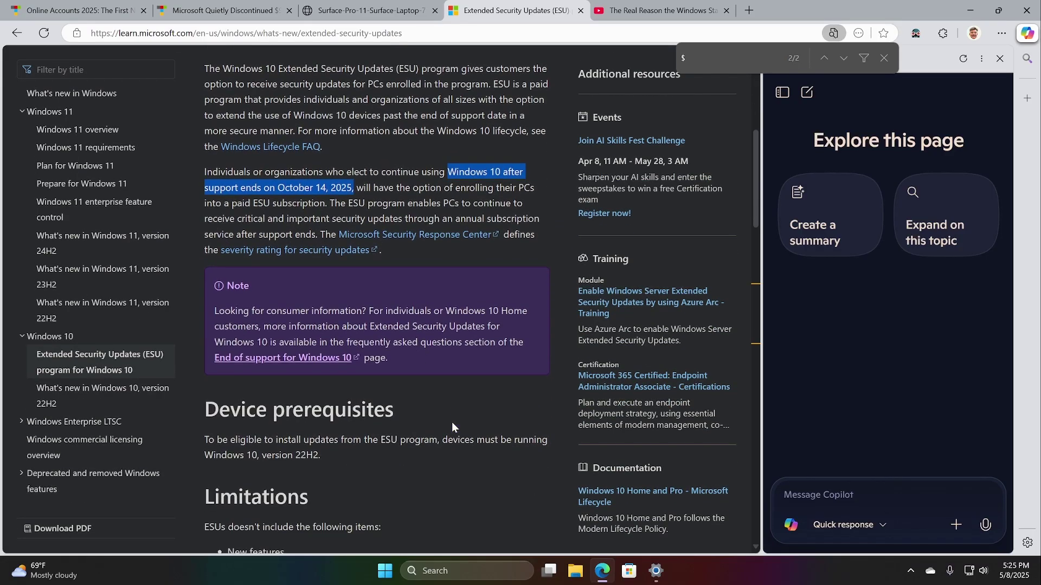
pyautogui.scroll(-6, 451, 427)
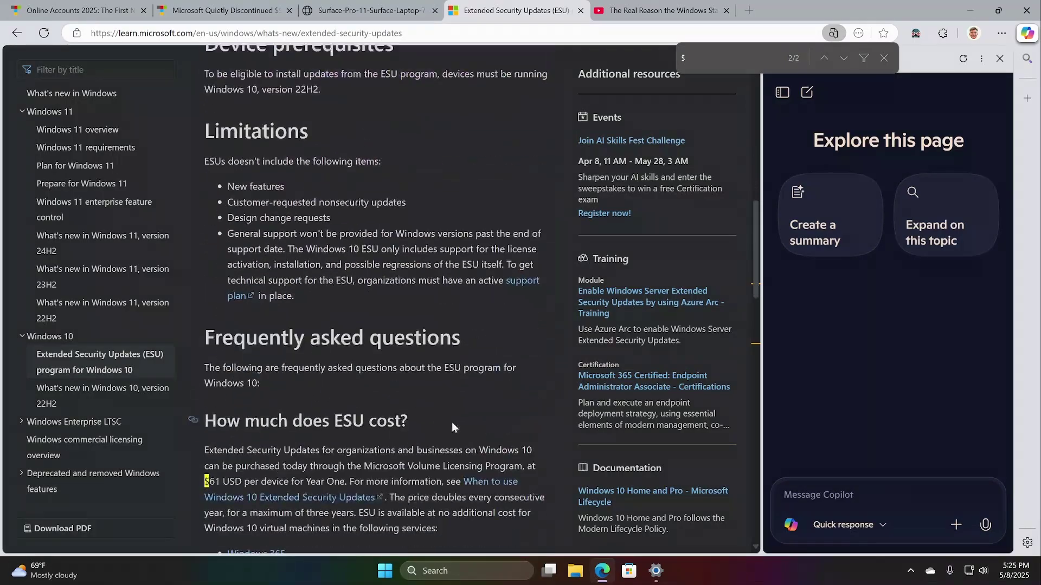
pyautogui.scroll(-2, 471, 414)
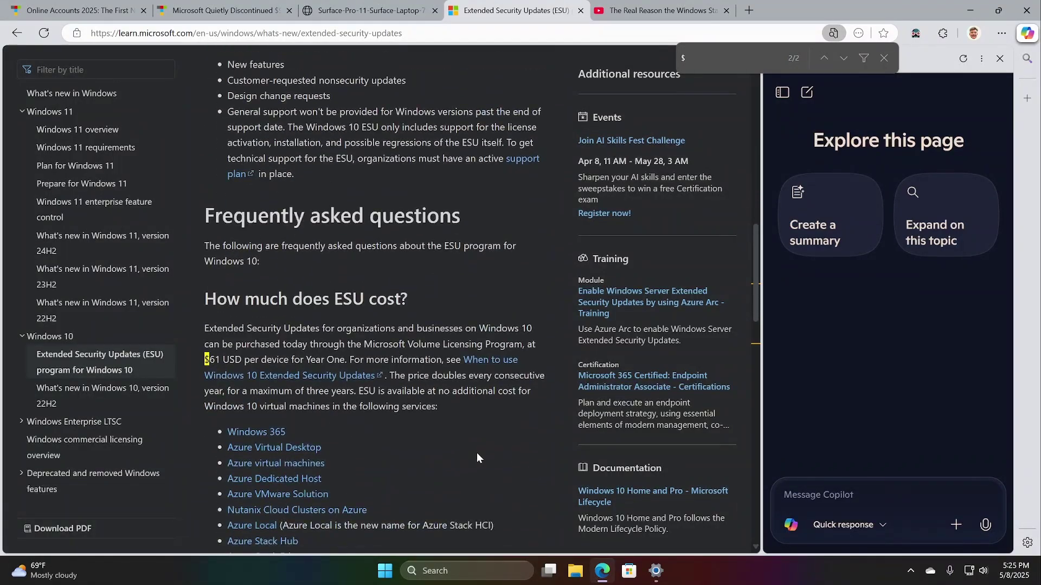
pyautogui.click(885, 56)
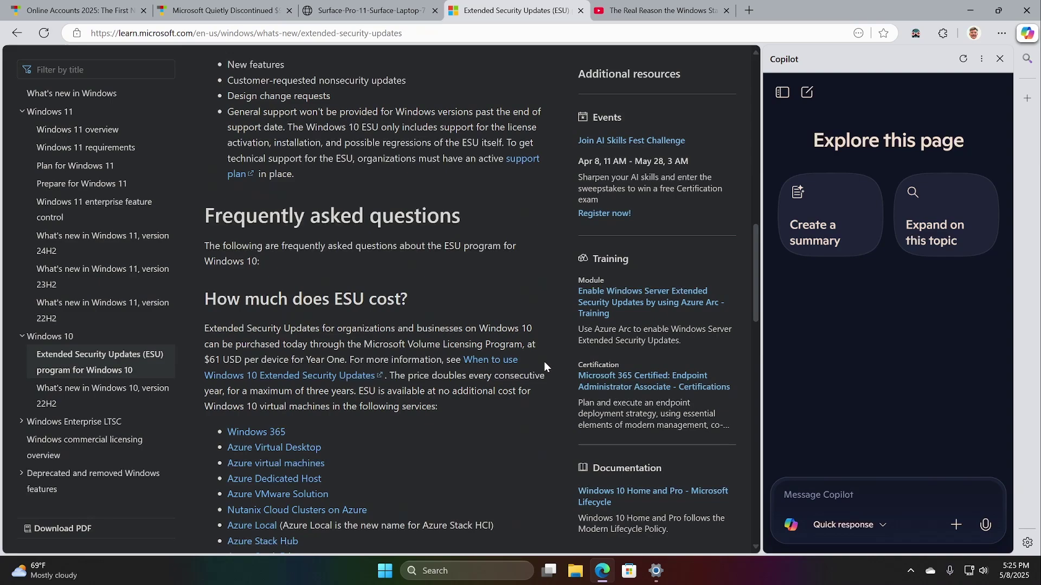
# Highlight the $30 one-year home-user price paragraph, deselect it, and scroll back up
pyautogui.scroll(-3, 544, 366)
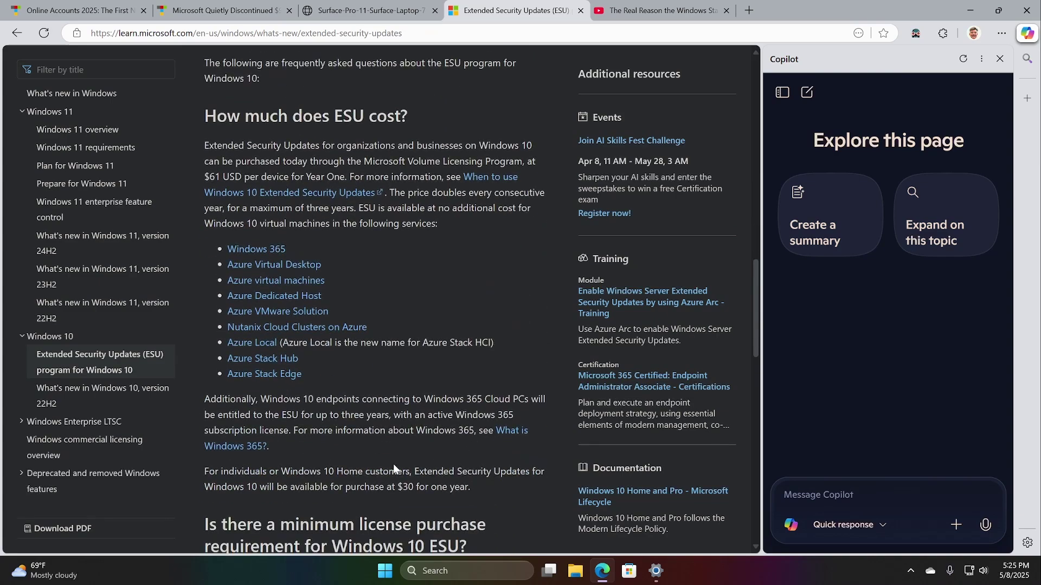
pyautogui.moveTo(203, 468); pyautogui.dragTo(497, 482)
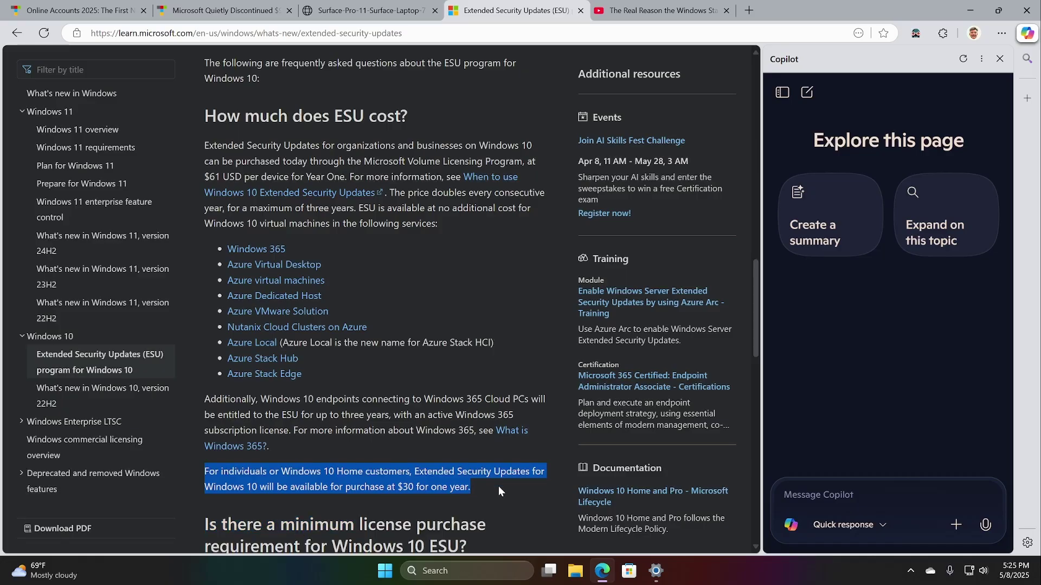
pyautogui.click(487, 487)
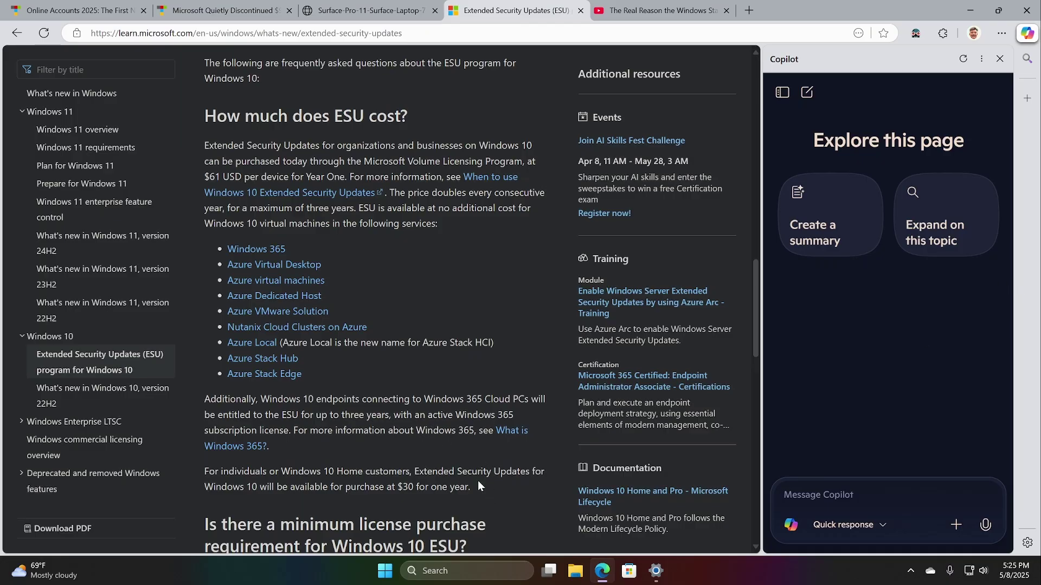
pyautogui.scroll(12, 477, 485)
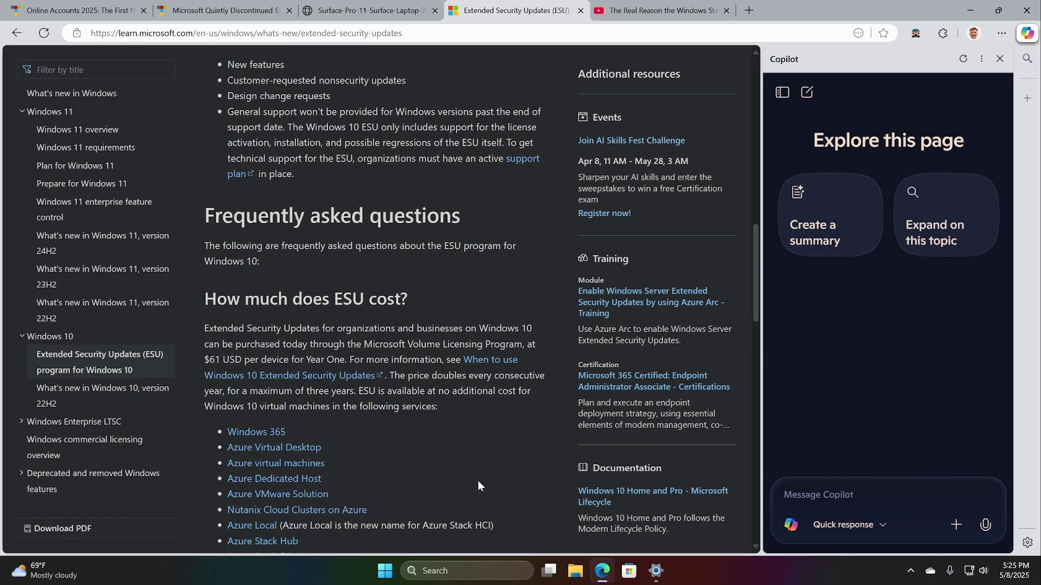
pyautogui.scroll(4, 478, 480)
pyautogui.scroll(-5, 477, 481)
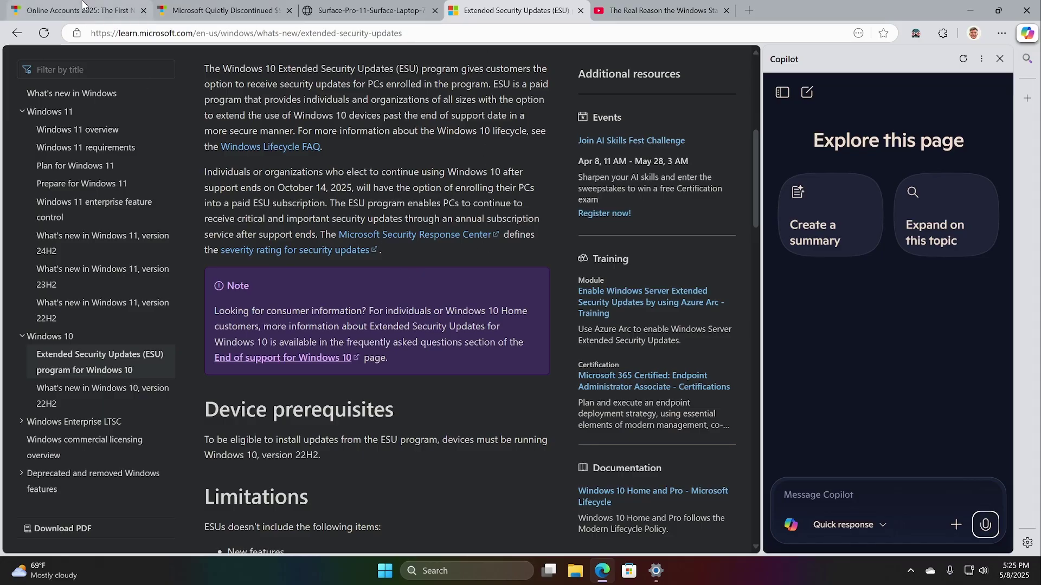
# Show the Windows Start Menu video in theater mode, briefly playing then pausing it
pyautogui.click(228, 10)
pyautogui.click(374, 10)
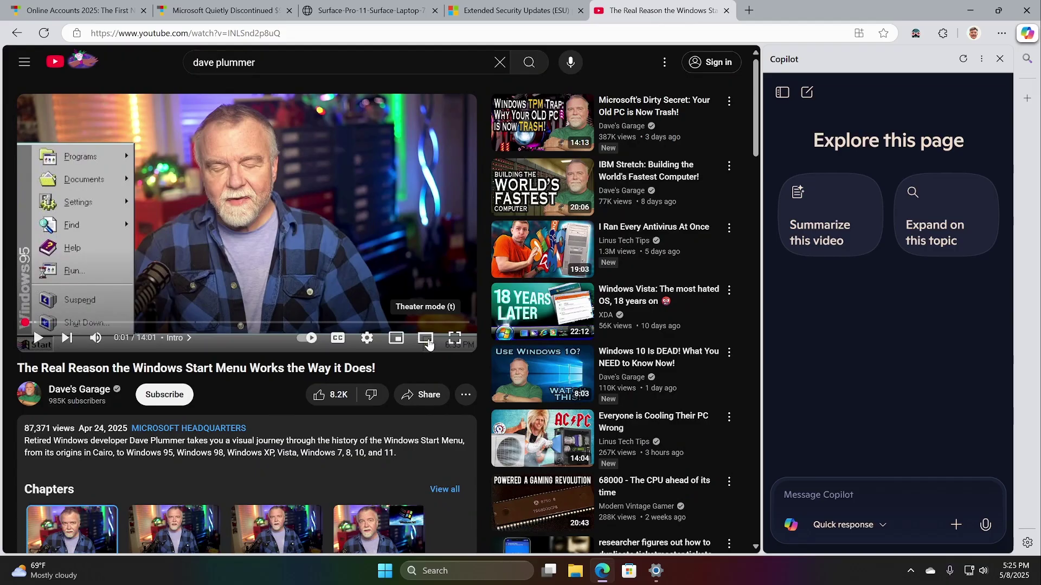
pyautogui.click(425, 338)
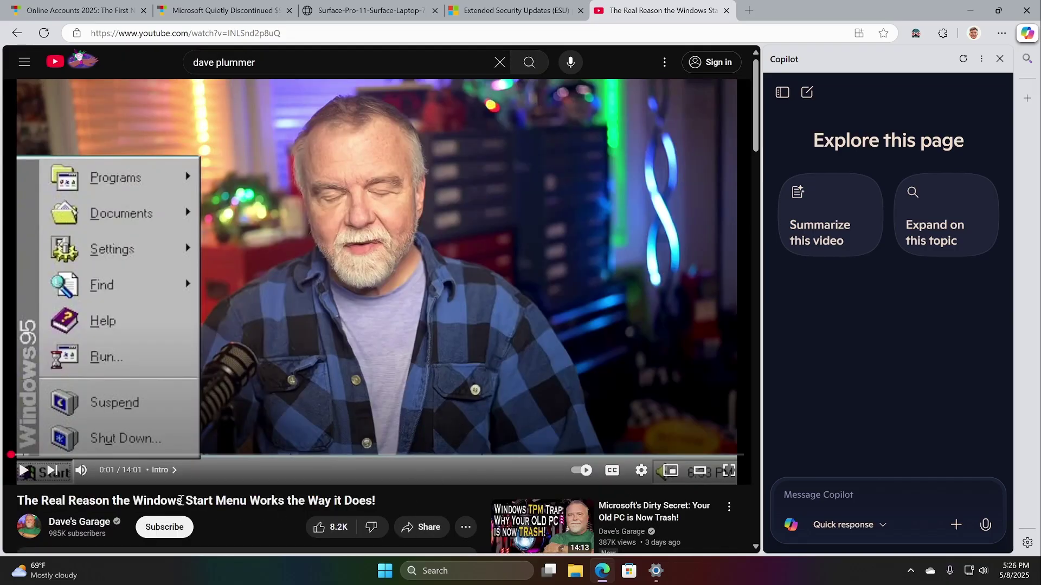
pyautogui.click(25, 472)
pyautogui.click(25, 471)
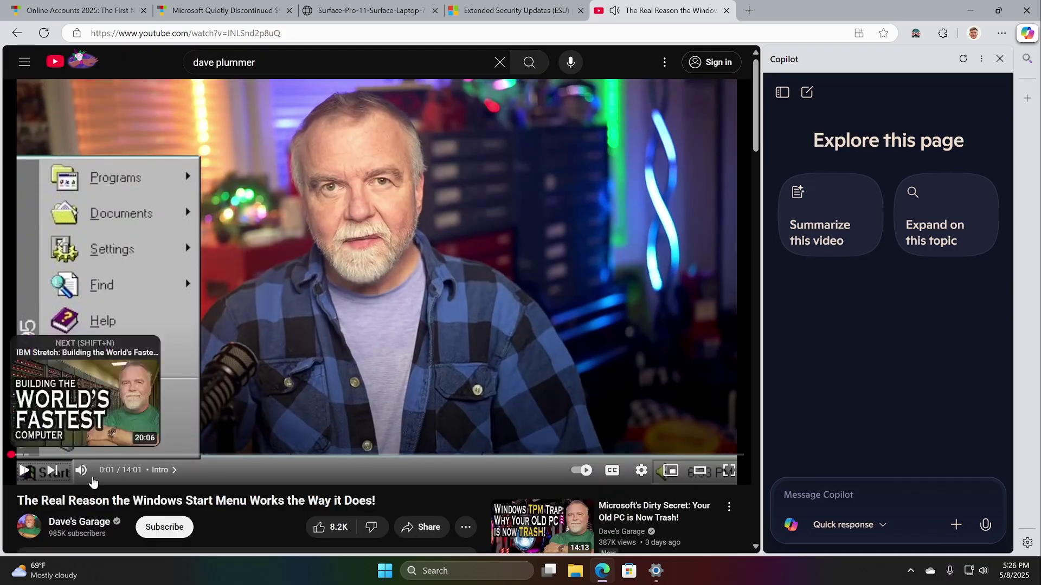
# Hold a Copilot Vision voice chat about the video, then end it and rate it Good
pyautogui.click(986, 532)
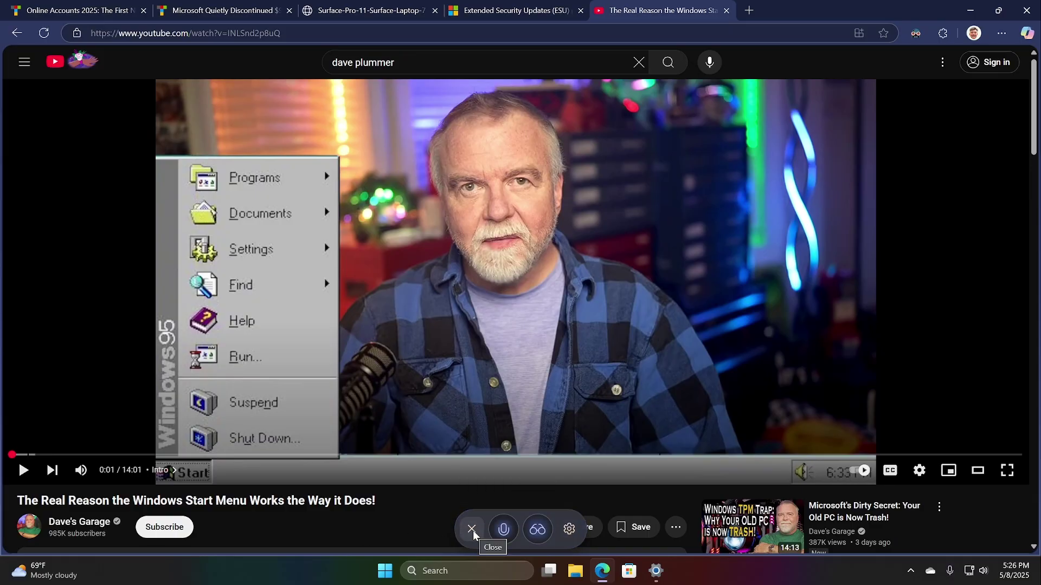
pyautogui.click(473, 535)
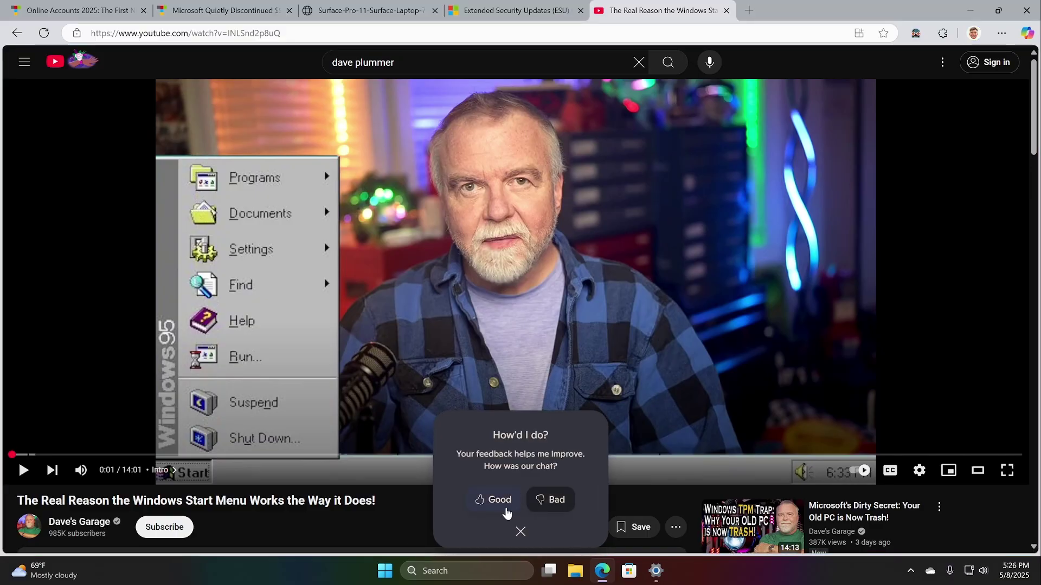
pyautogui.click(503, 506)
# Reopen the Copilot sidebar with Ctrl+Shift+. and show the video's transcript from the description
pyautogui.hotkey('ctrl', 'shift', '.')
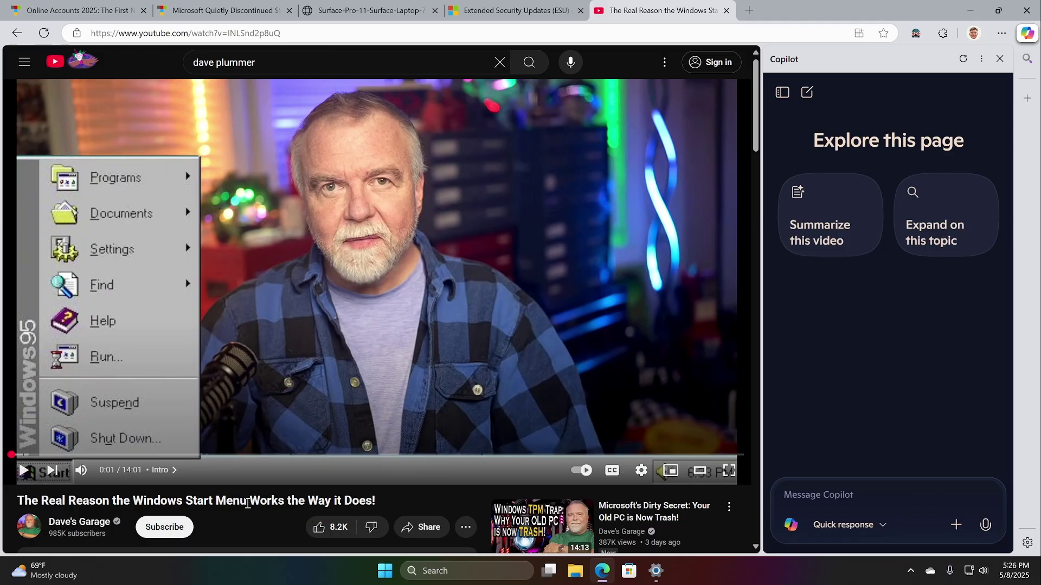
pyautogui.scroll(-2, 253, 504)
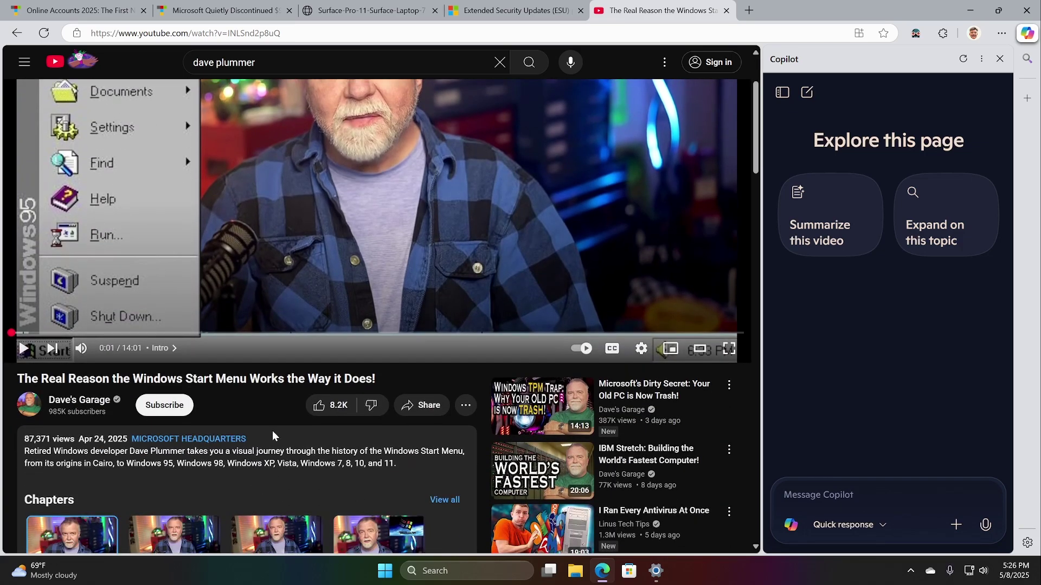
pyautogui.scroll(-2, 273, 432)
pyautogui.scroll(-2, 272, 430)
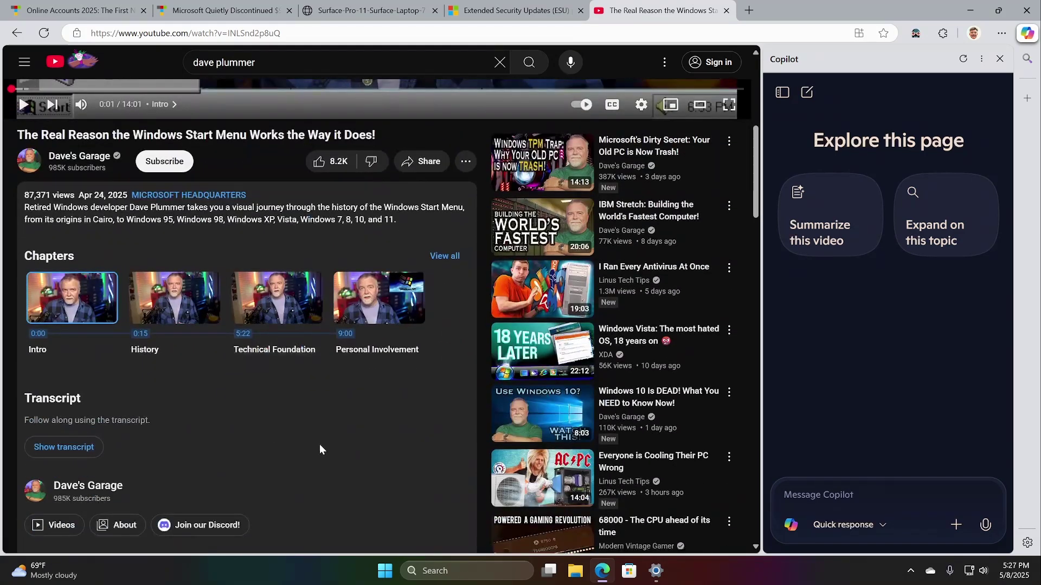
pyautogui.click(63, 447)
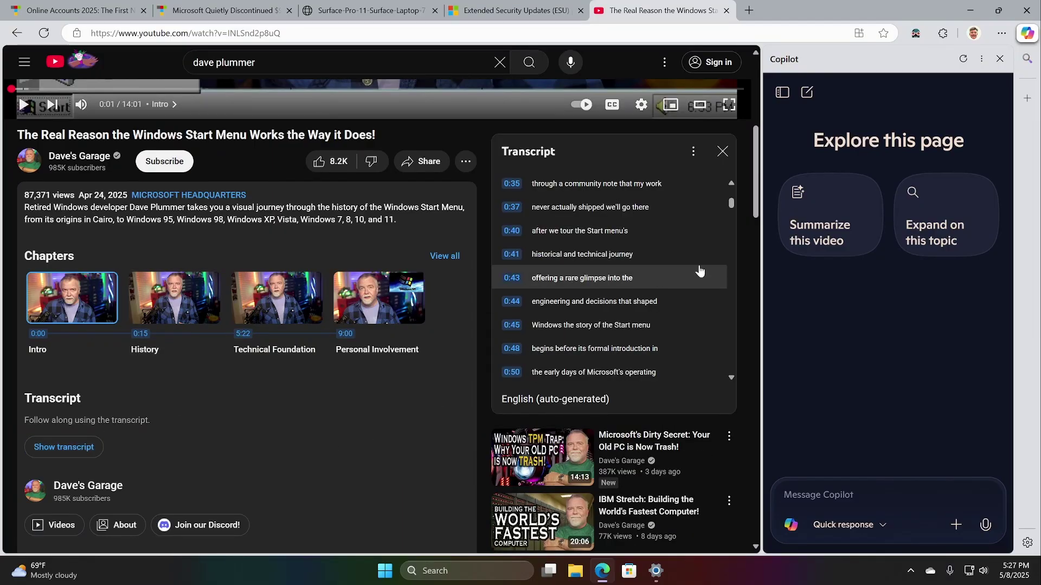
pyautogui.scroll(-2, 699, 271)
pyautogui.scroll(10, 699, 271)
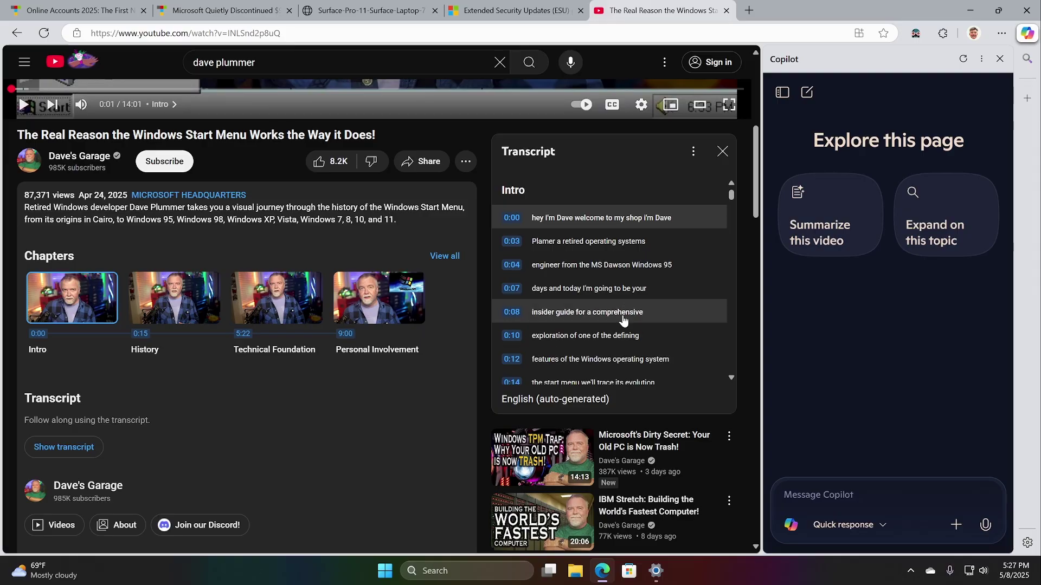
# Use the 'Summarize this video' card and read Copilot's three-paragraph Start menu video summary
pyautogui.click(834, 206)
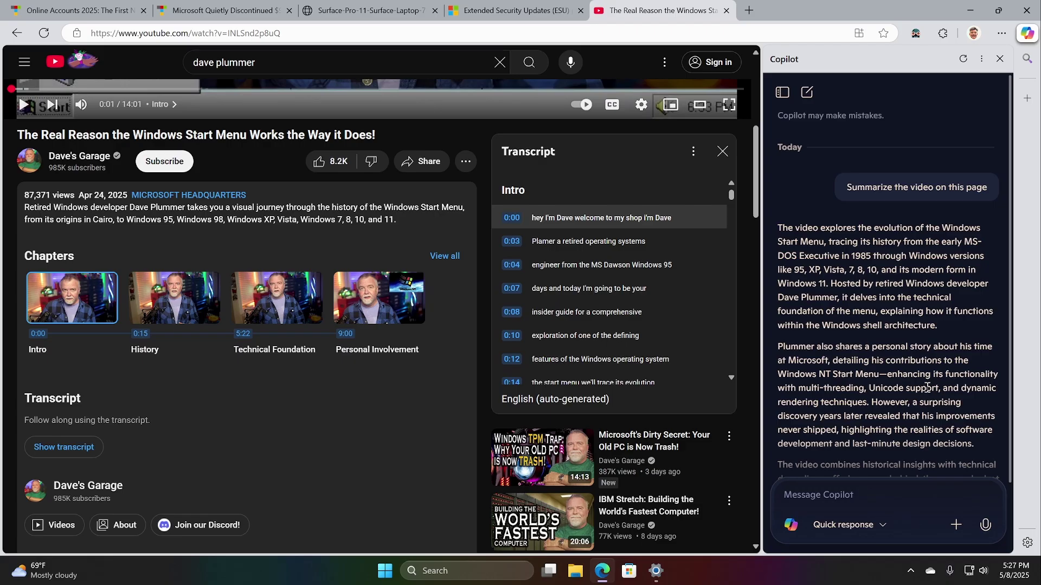
pyautogui.scroll(-2, 808, 410)
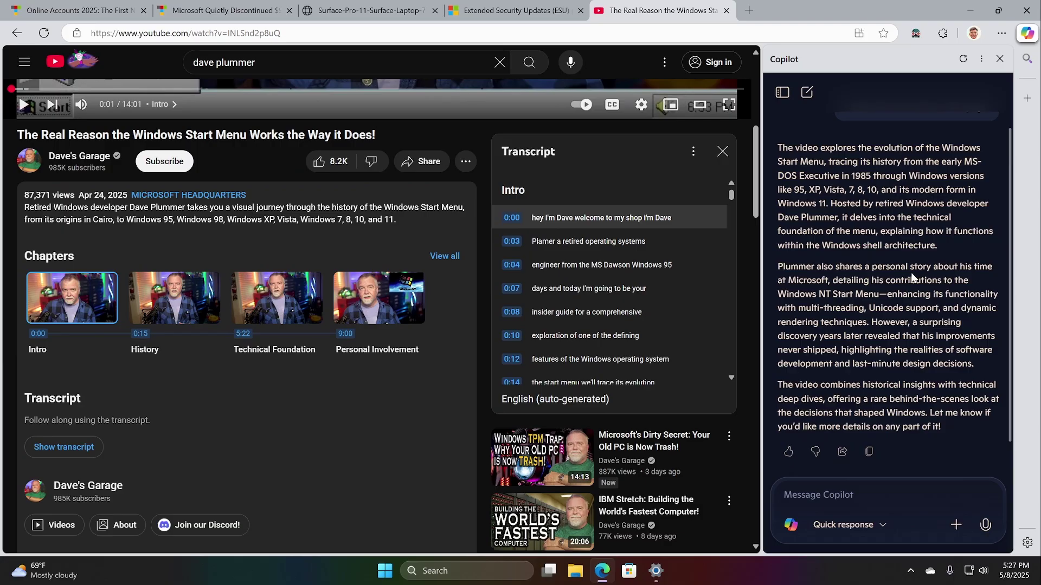
pyautogui.moveTo(602, 504)
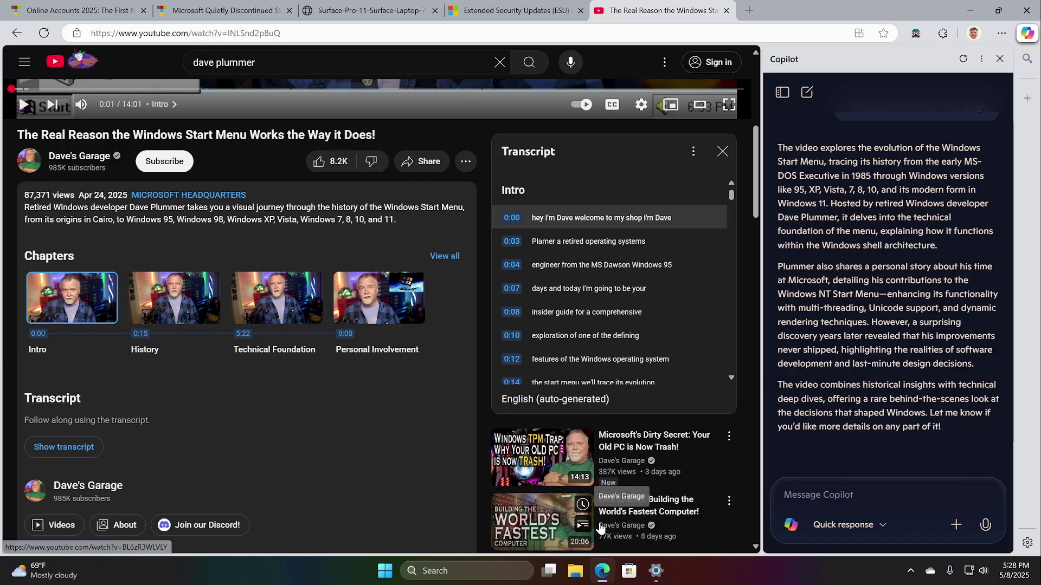
pyautogui.scroll(-3, 889, 325)
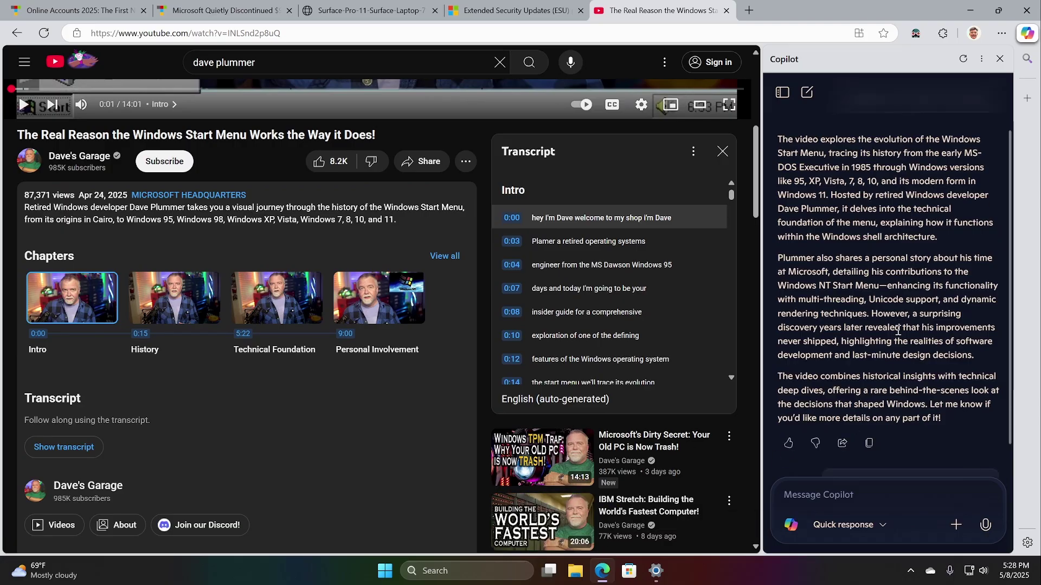
pyautogui.scroll(5, 897, 330)
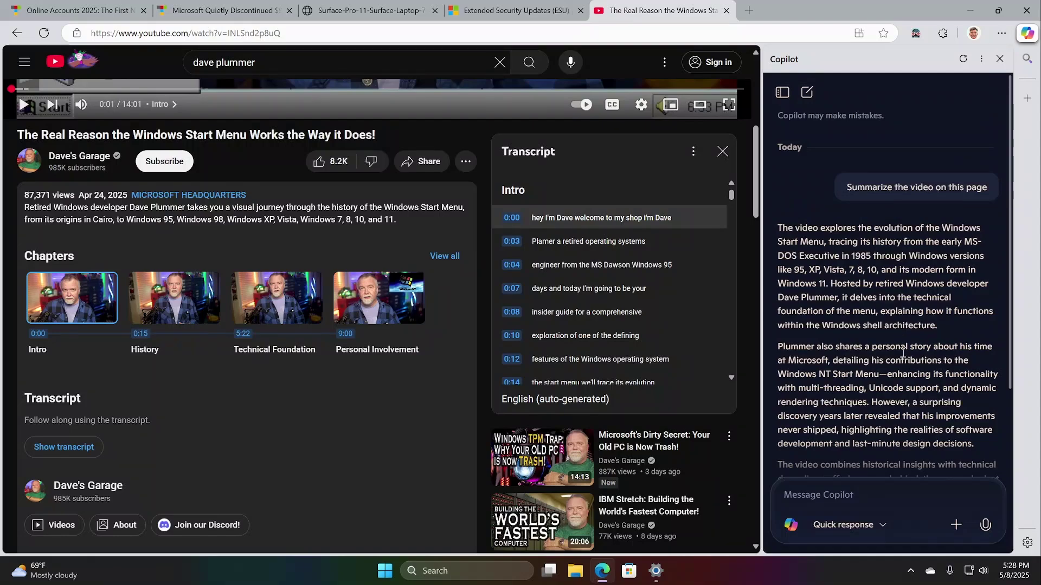
# Close the Copilot sidebar, leaving the Start menu video page and its transcript full width
pyautogui.click(1000, 58)
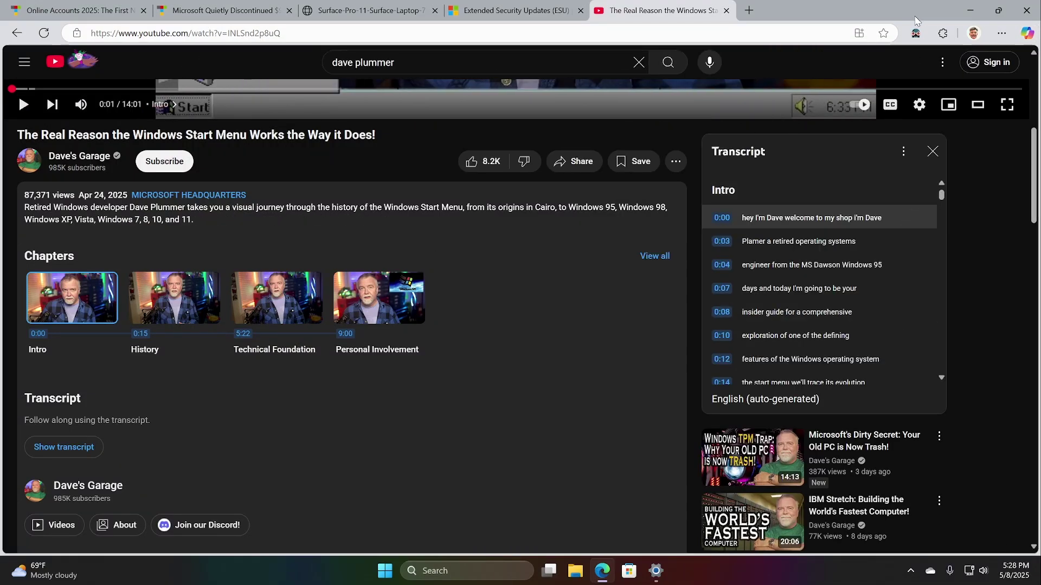